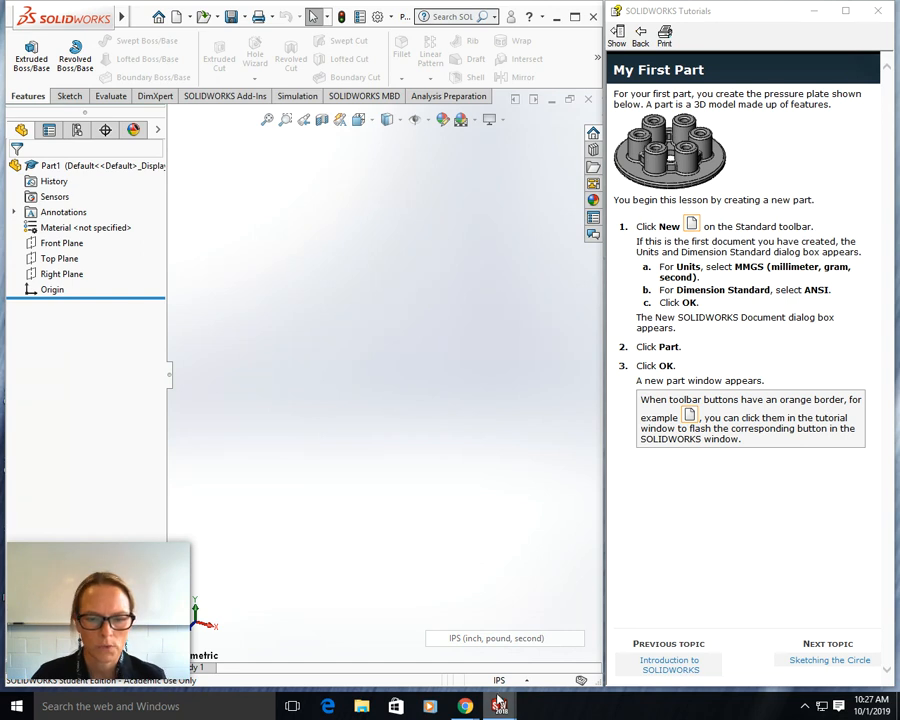
Step: Set the document units to MMGS (millimeter, gram, second) and advance the tutorial to the Sketching the Circle topic
click(515, 684)
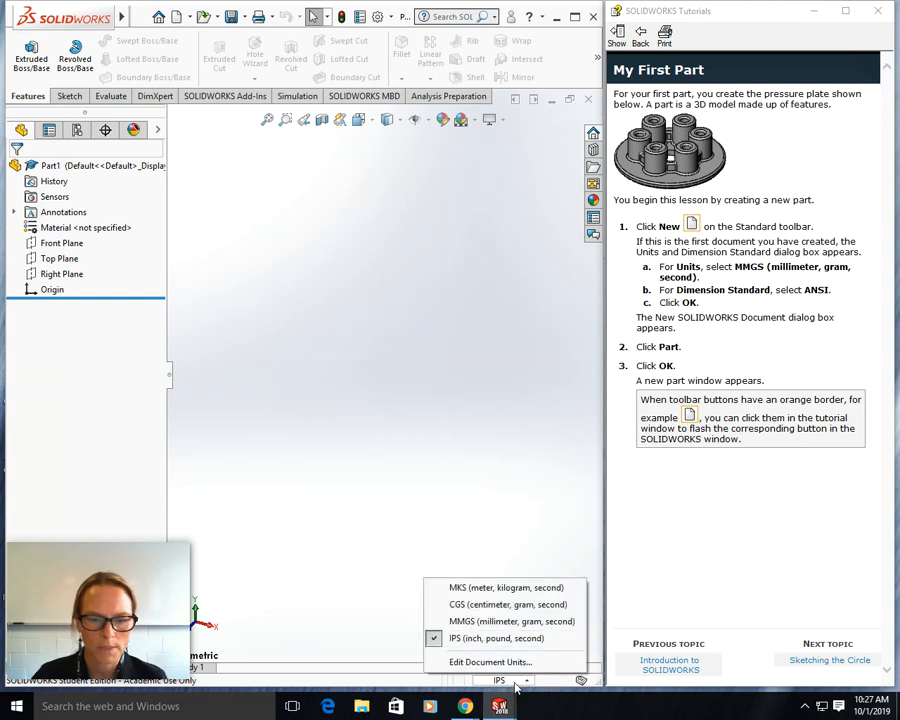
click(512, 622)
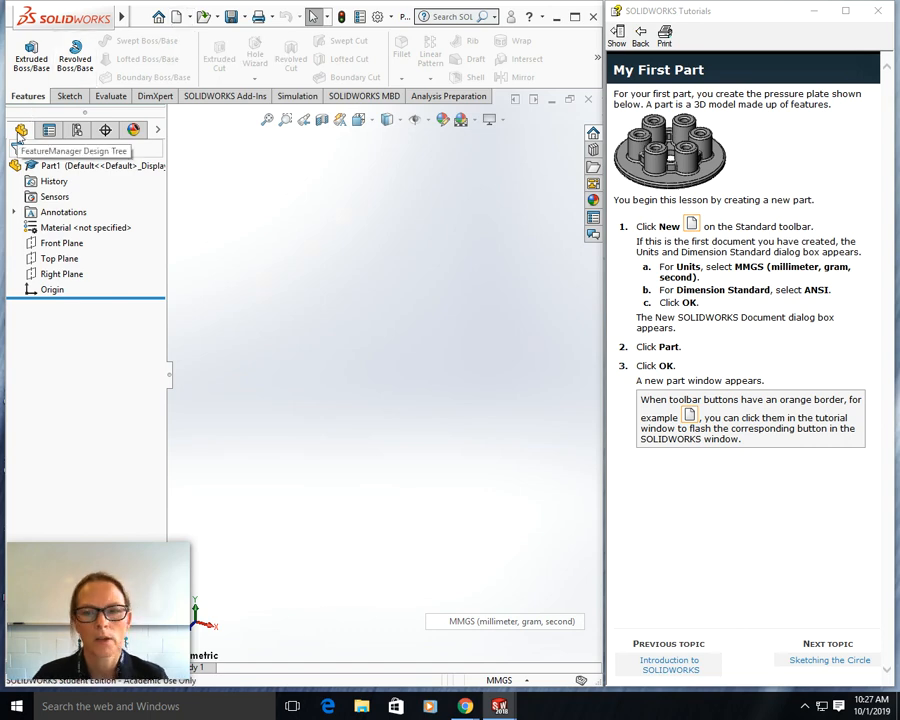
click(846, 660)
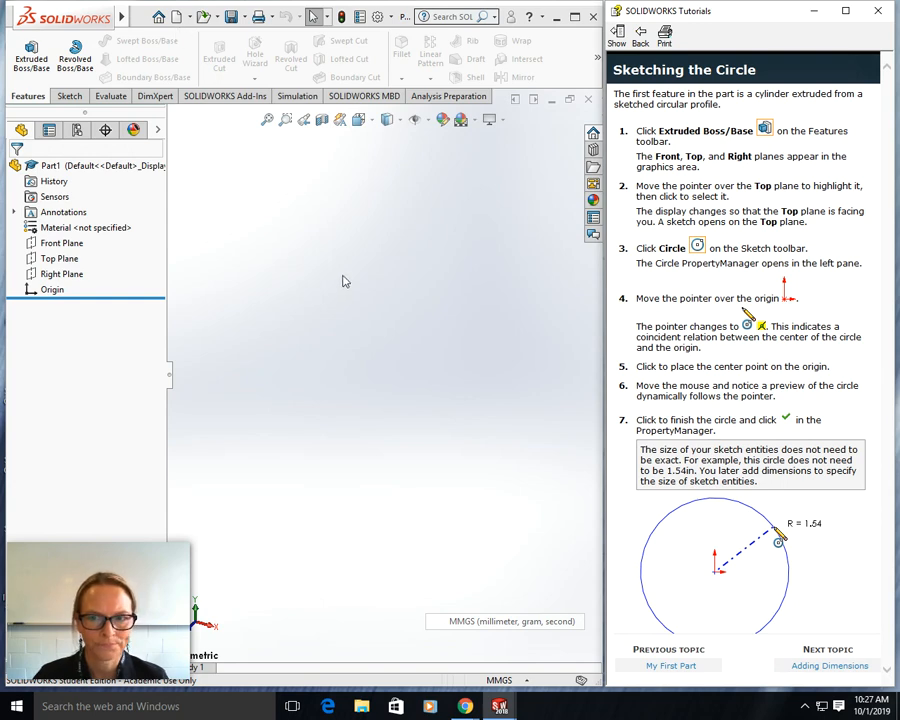
Step: Start an Extruded Boss/Base sketch on the Top Plane and set the view orientation to Top
click(31, 56)
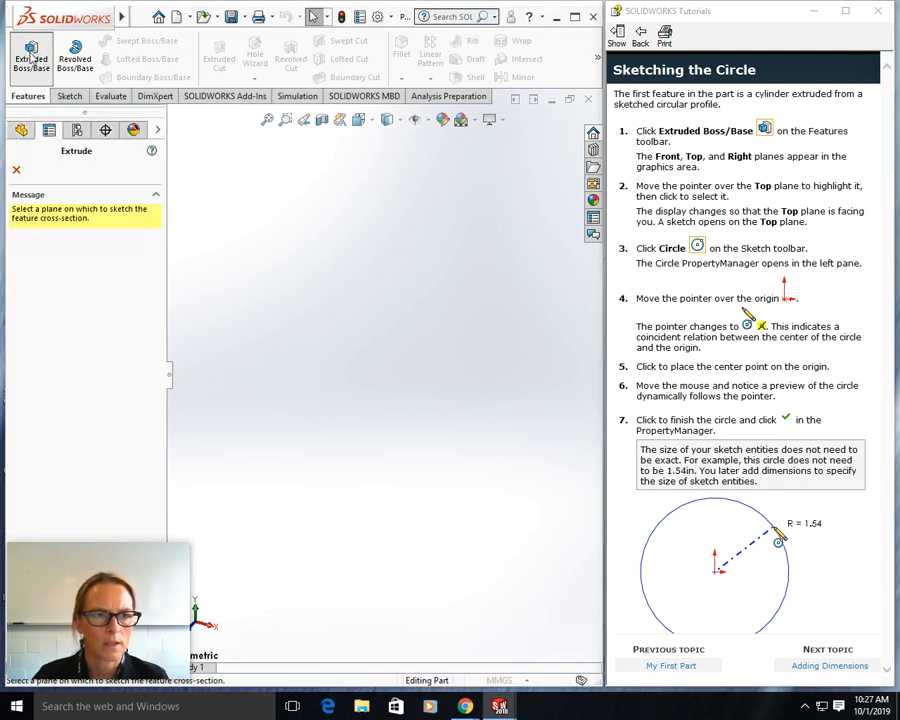
click(211, 367)
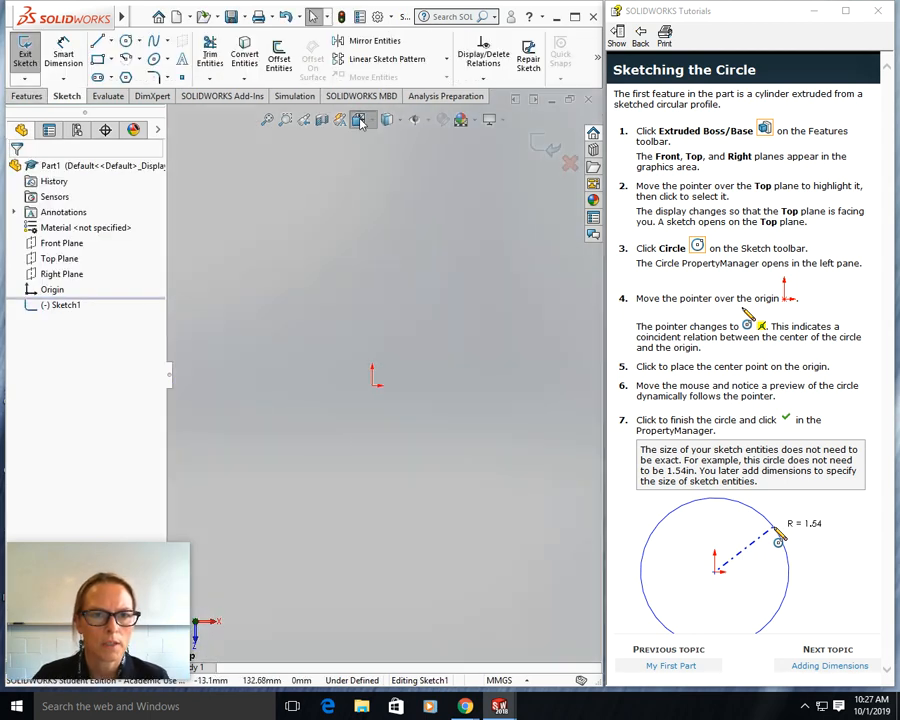
click(359, 121)
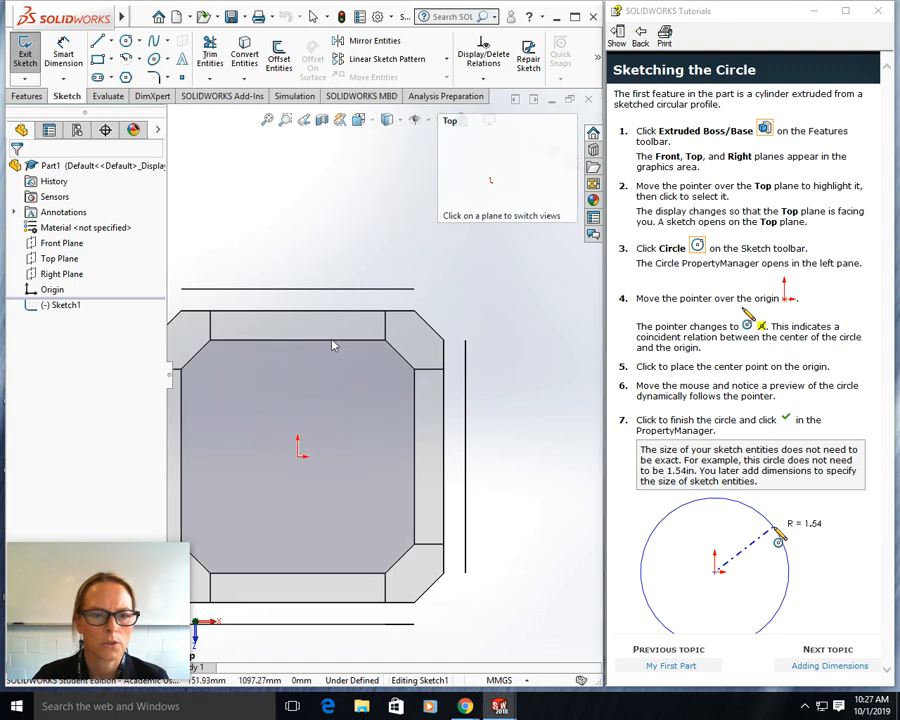
click(372, 120)
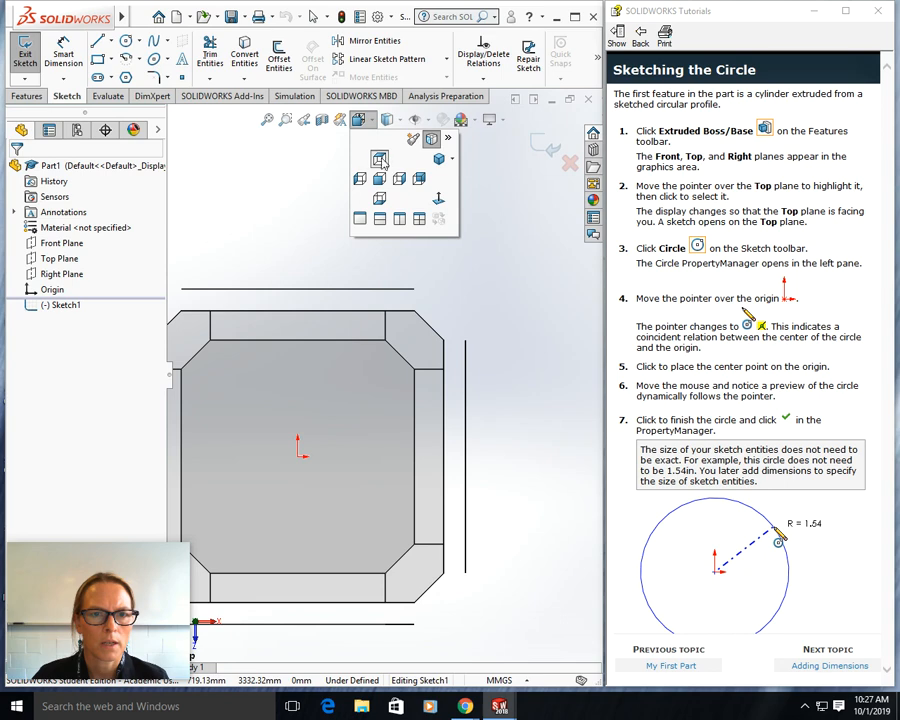
click(380, 160)
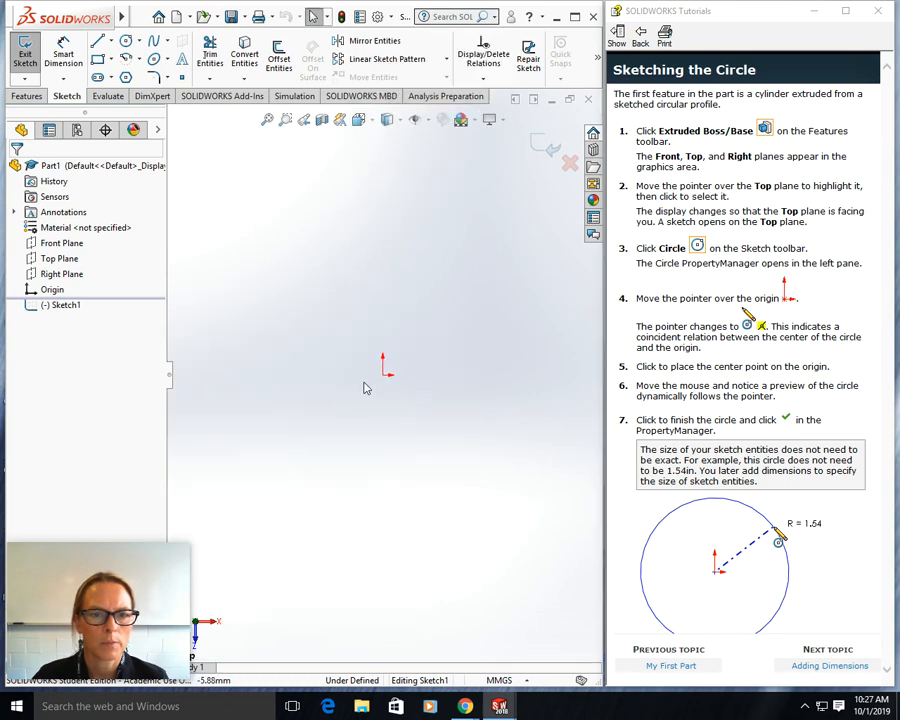
Step: Sketch a circle centred on the origin with a radius of about 3307 mm
scroll(402, 371, down, 10)
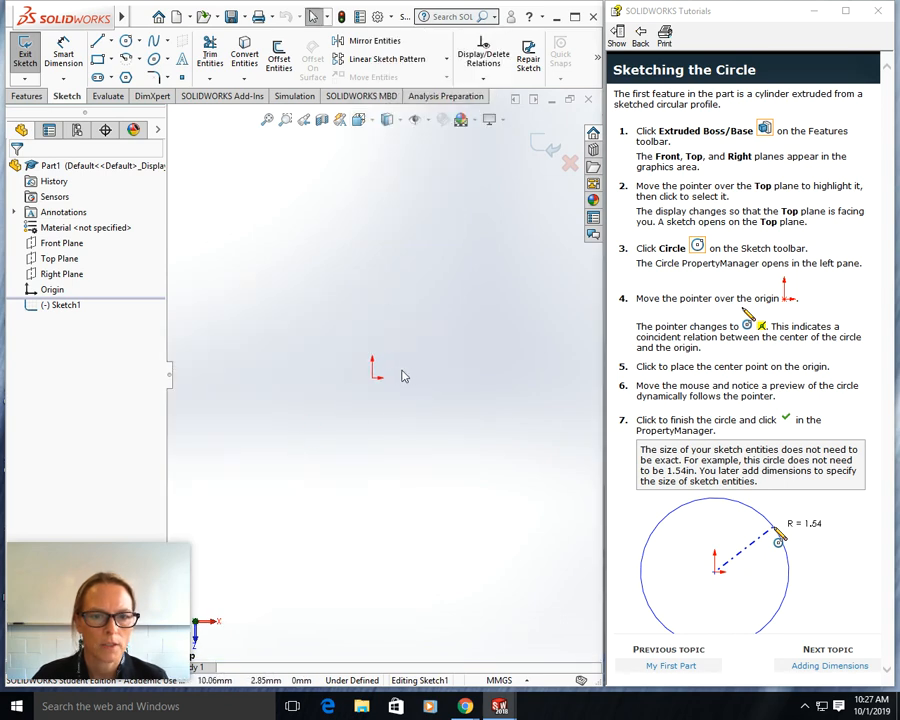
scroll(400, 375, up, 3)
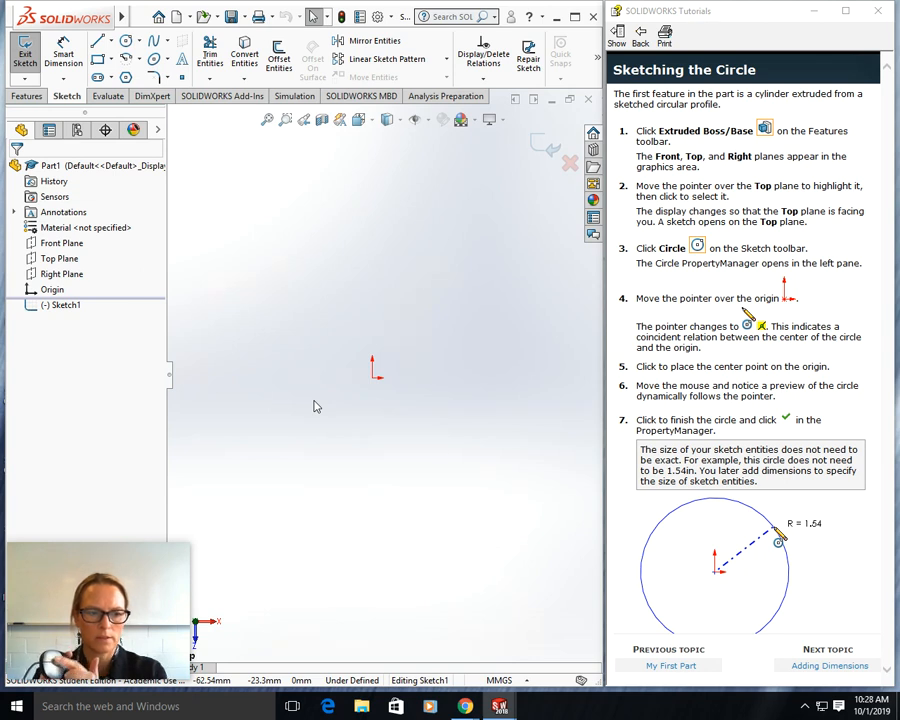
scroll(315, 406, down, 2)
scroll(314, 401, down, 4)
scroll(314, 401, up, 4)
scroll(315, 406, down, 3)
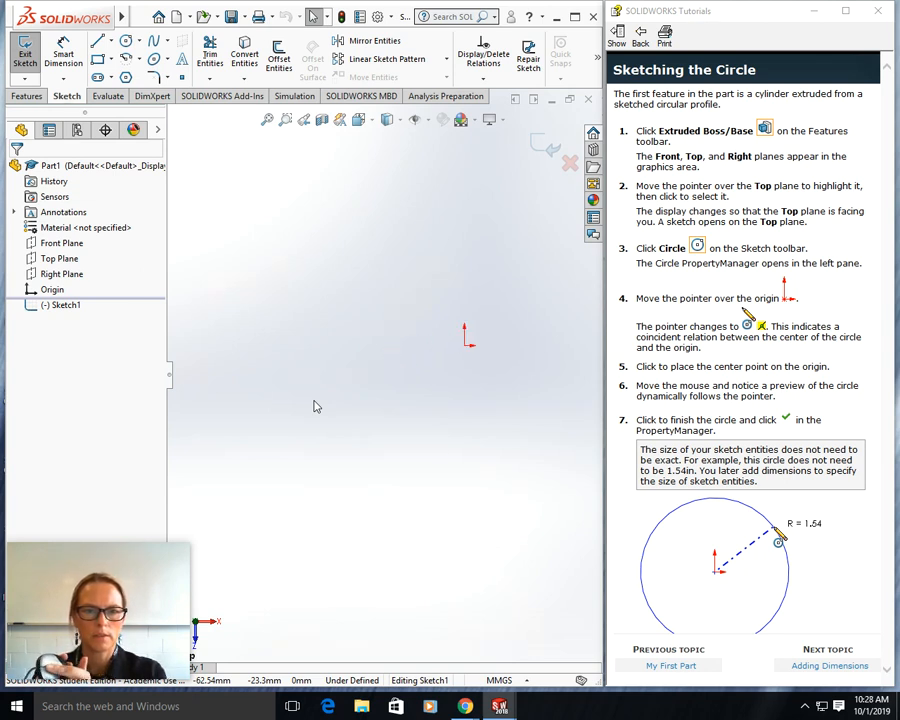
scroll(315, 406, up, 5)
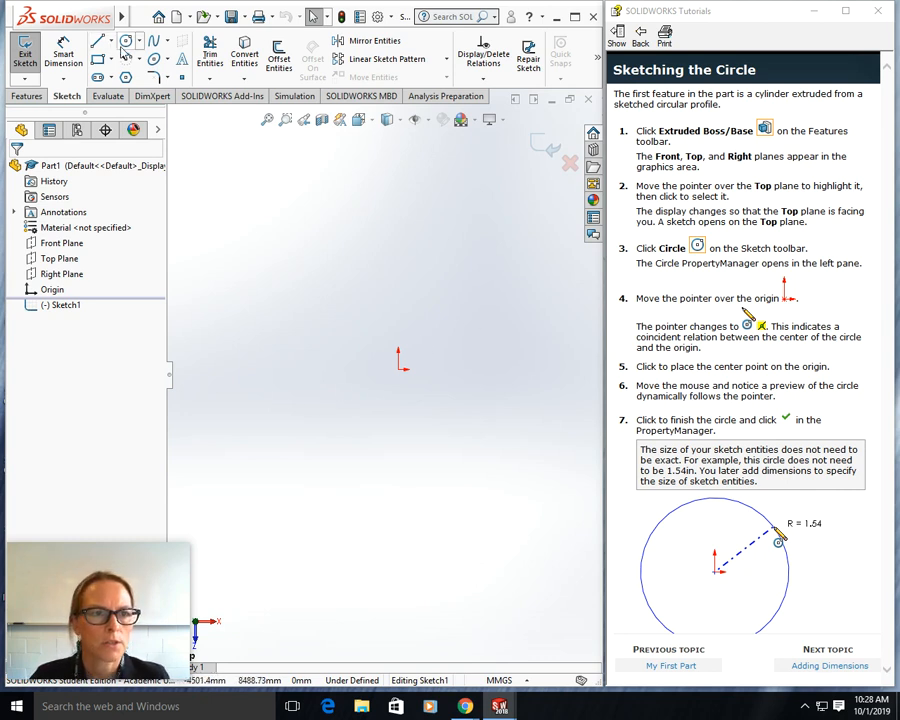
click(127, 43)
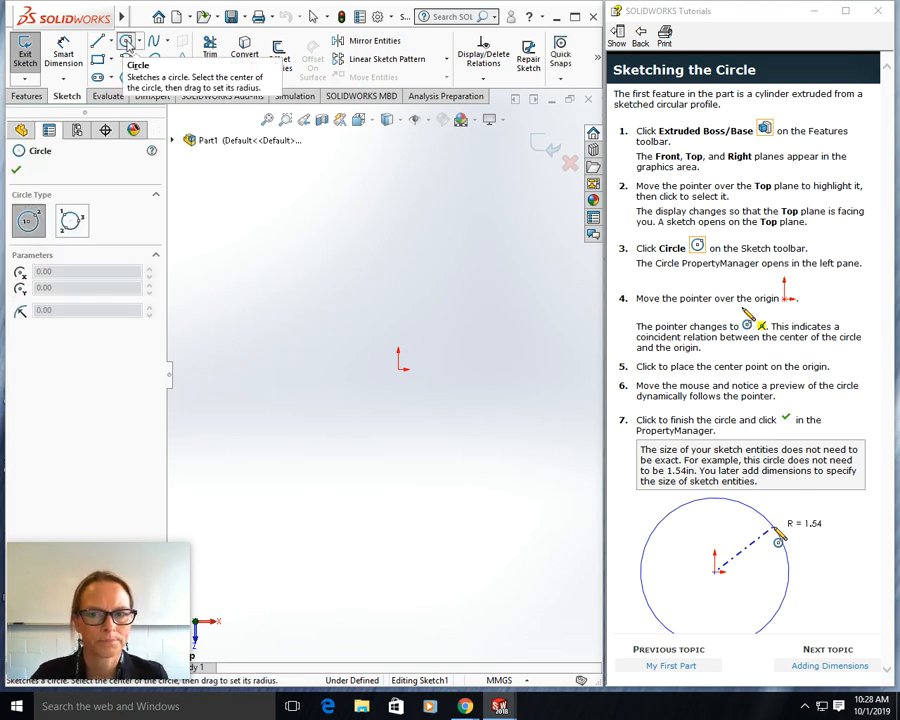
click(398, 371)
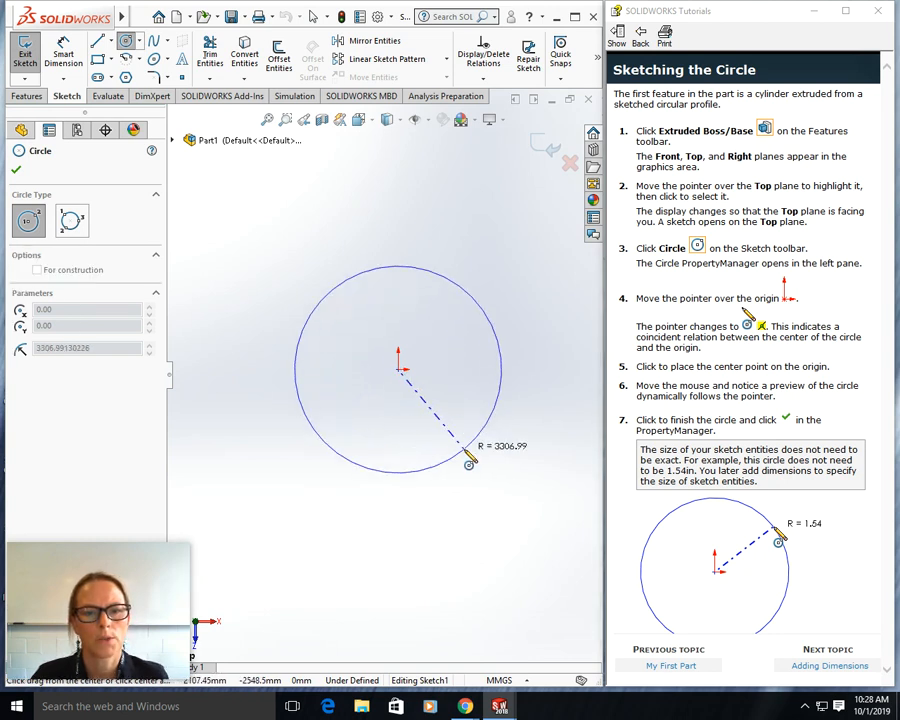
click(468, 457)
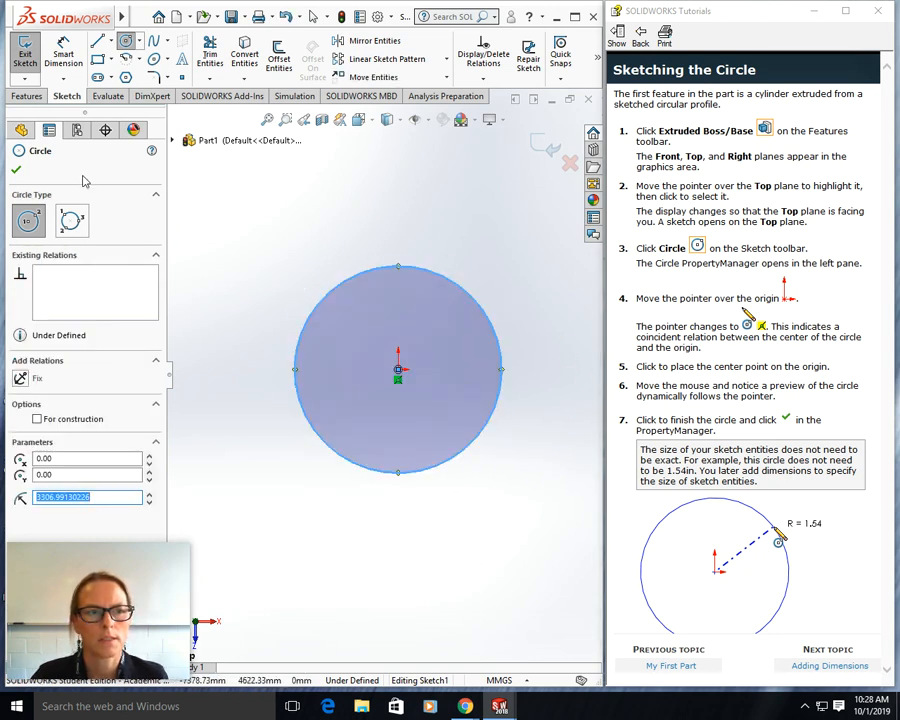
click(16, 174)
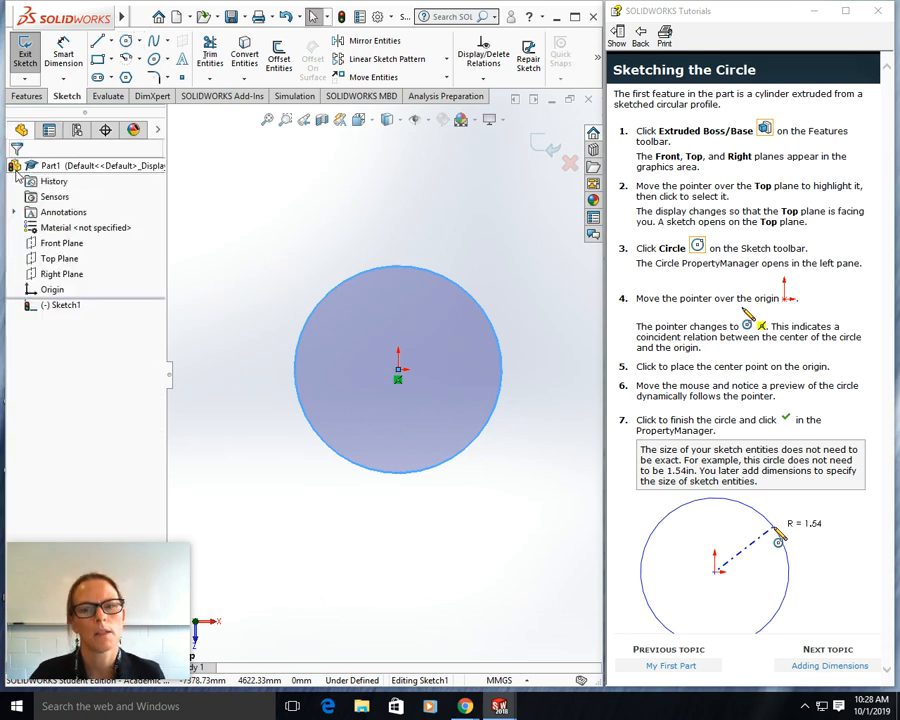
Step: Following the Adding Dimensions topic, dimension the circle's diameter as 128 mm and reselect MMGS as the document units
click(838, 666)
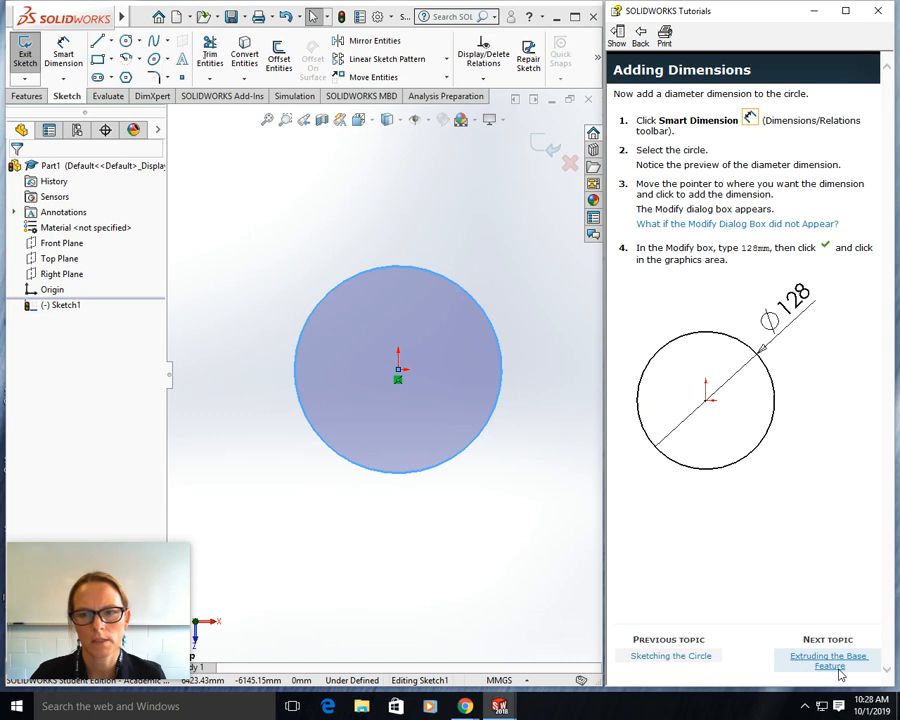
click(64, 58)
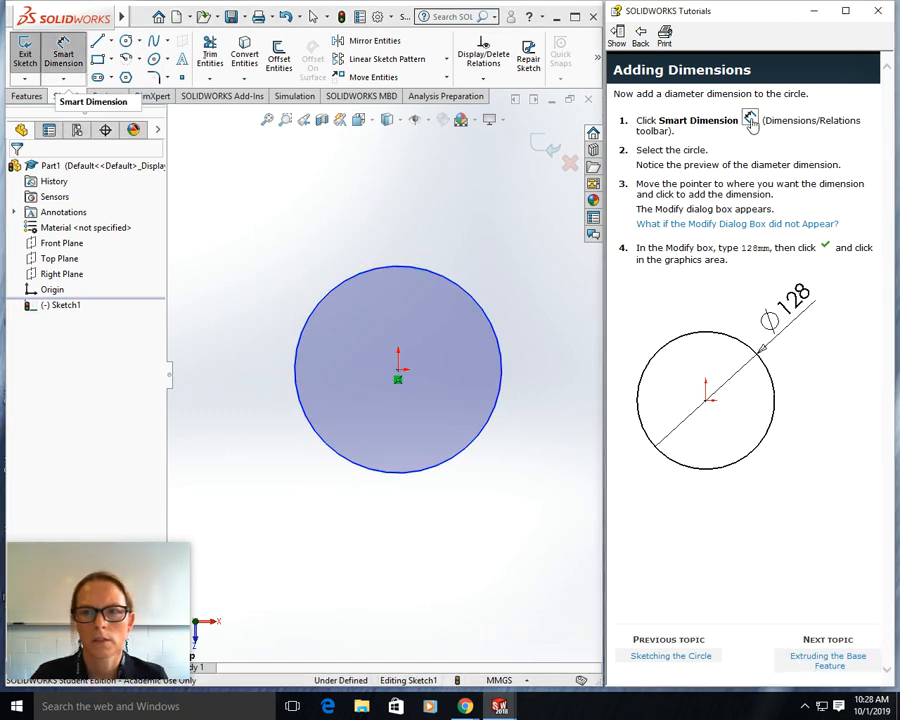
click(457, 289)
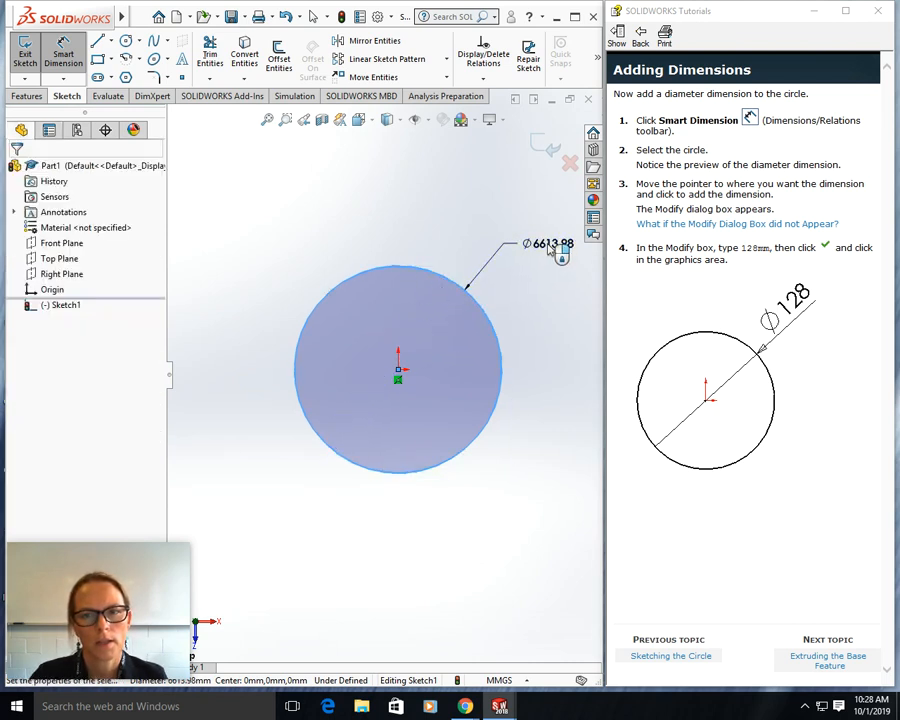
click(550, 249)
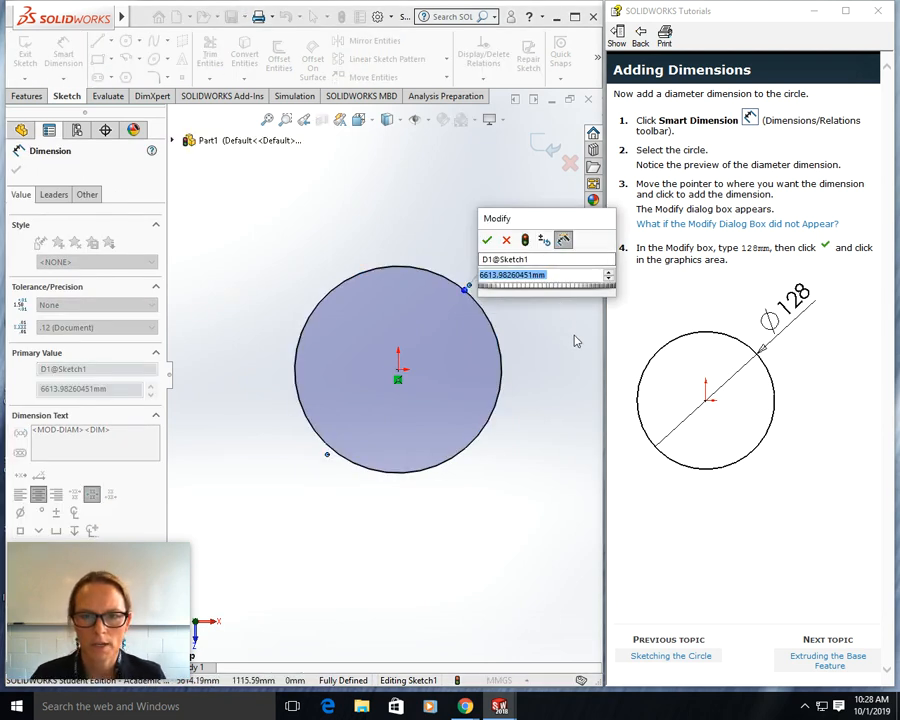
text(128)
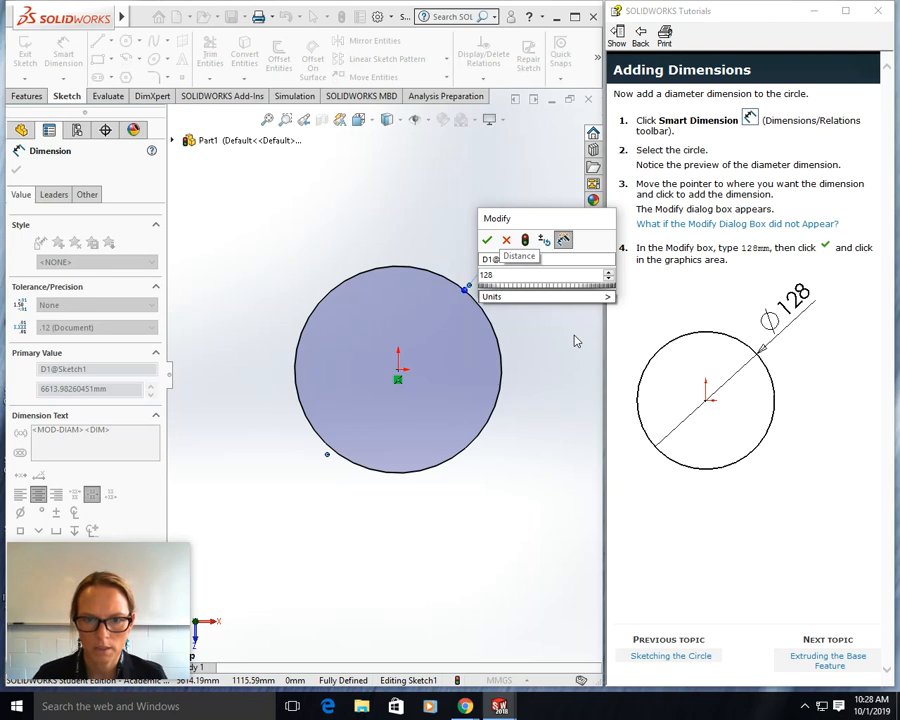
mouse_move(600, 296)
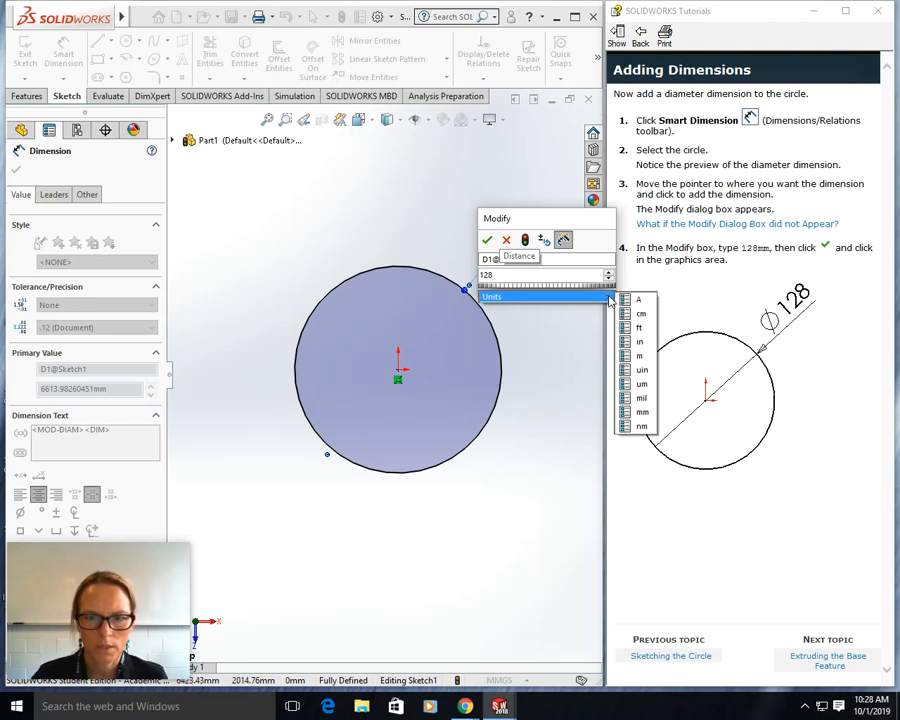
click(642, 412)
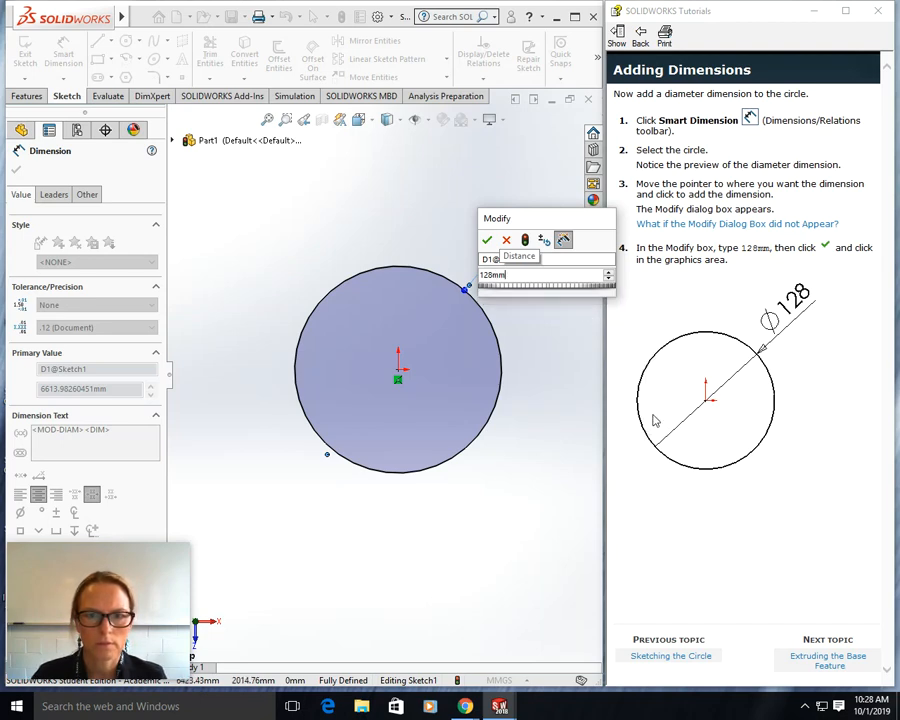
click(486, 240)
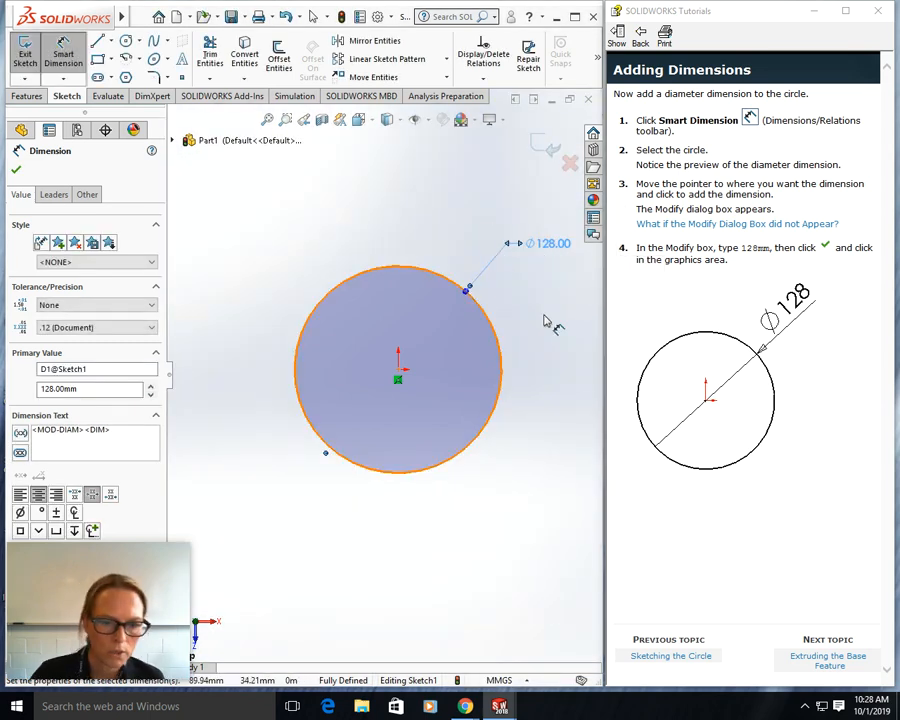
click(513, 680)
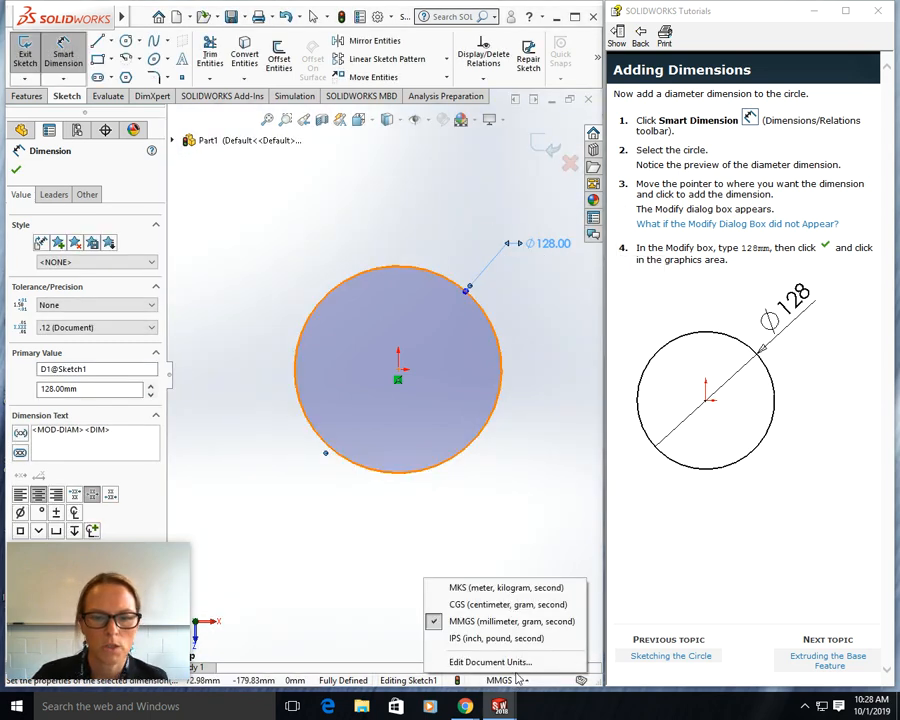
click(478, 621)
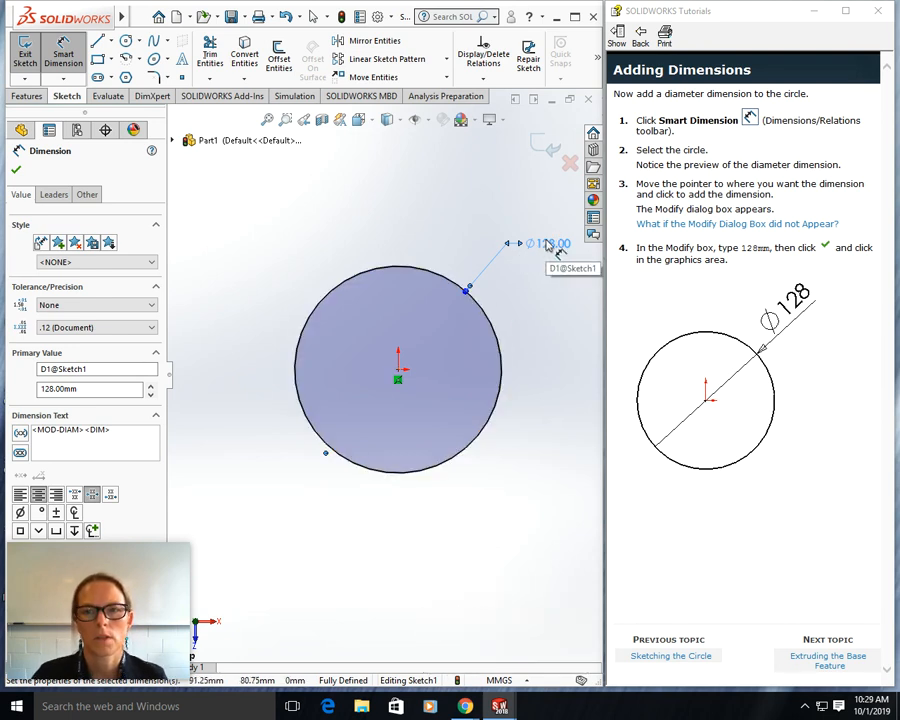
Step: Open the tutorial's help on the missing Modify dialog and check the Input dimension value setting in the General system options
click(719, 228)
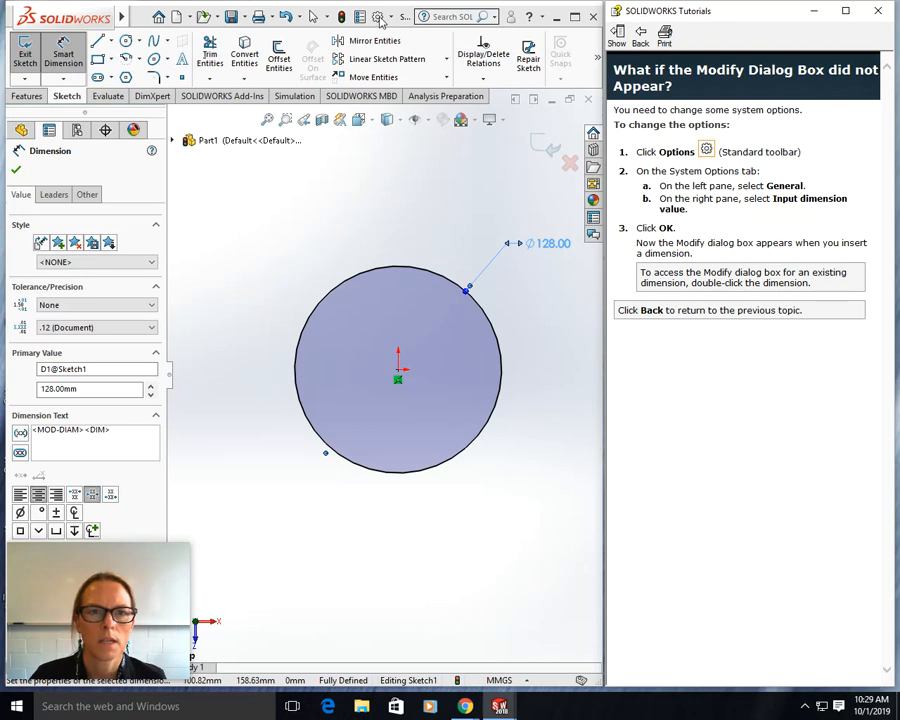
click(379, 18)
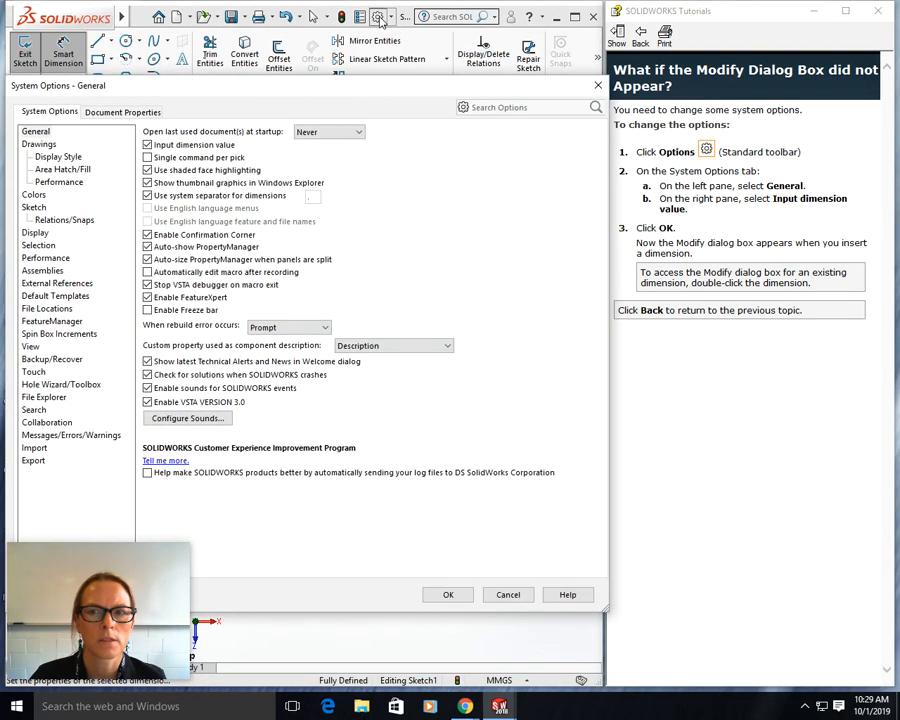
click(36, 133)
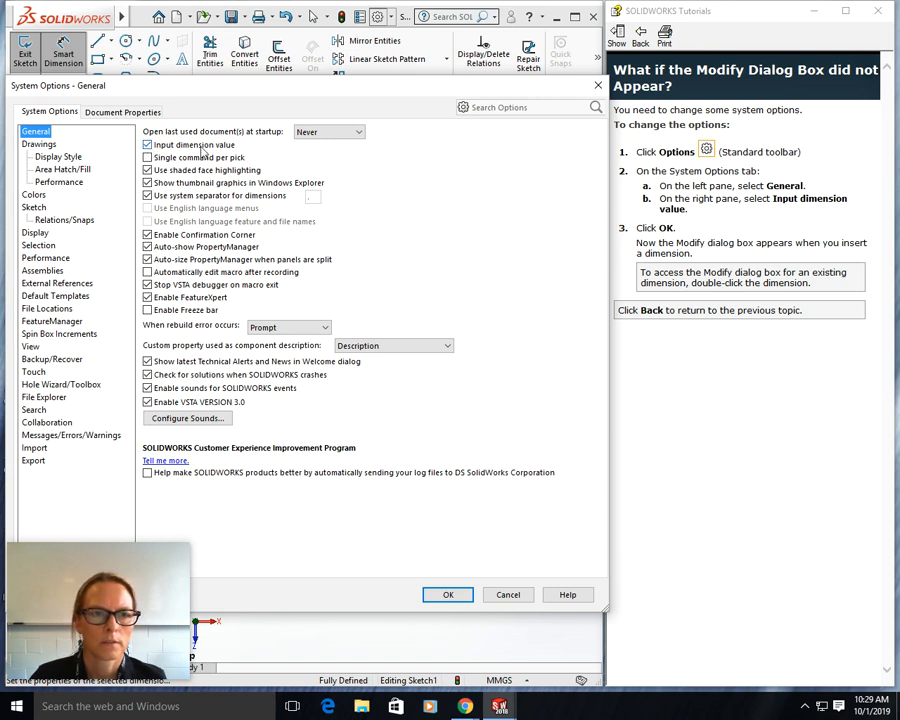
click(358, 134)
click(359, 136)
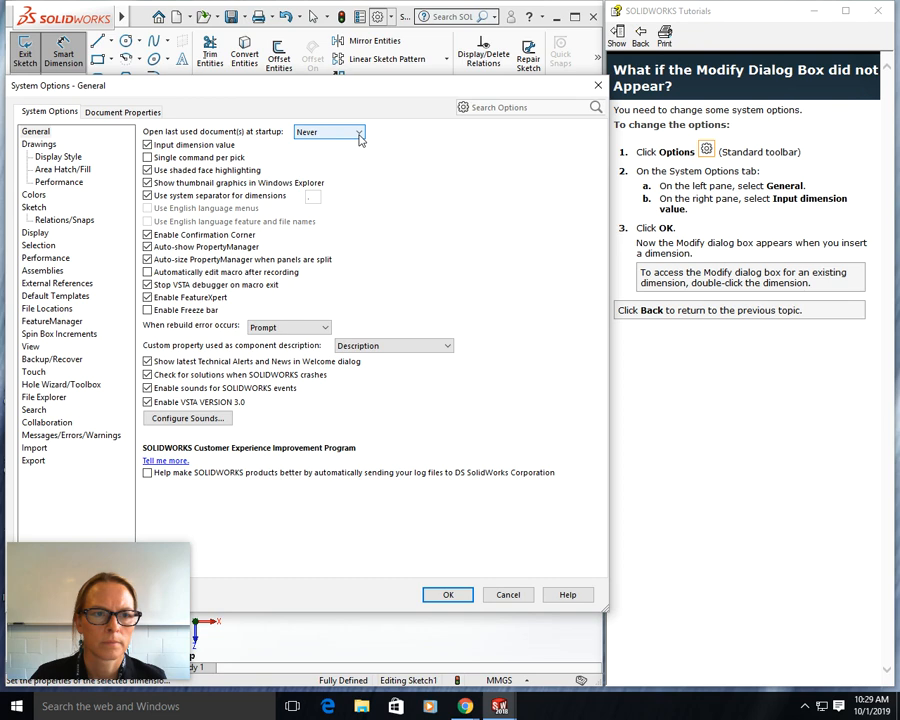
click(466, 598)
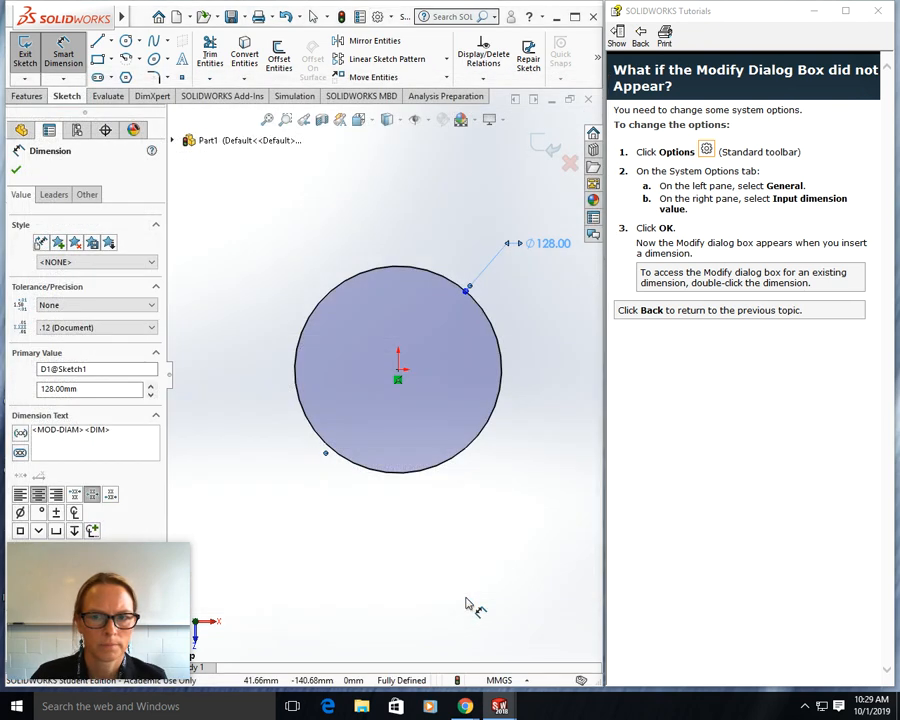
Step: Reopen the circle's diameter for editing and accept it, and bring up the tutorial's Extruding the Base Feature topic
double_click(553, 243)
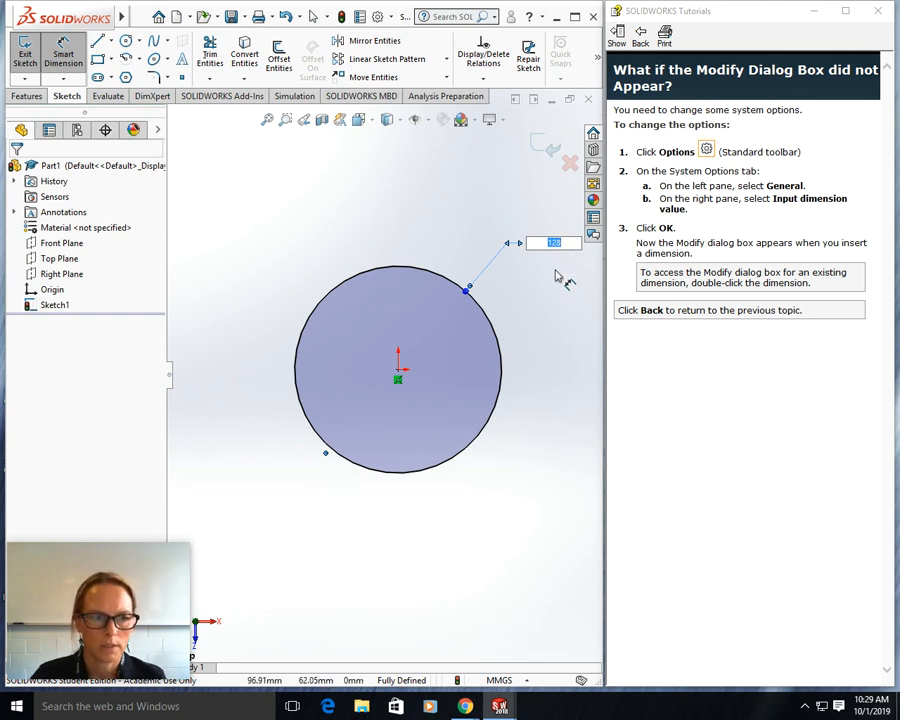
key(Return)
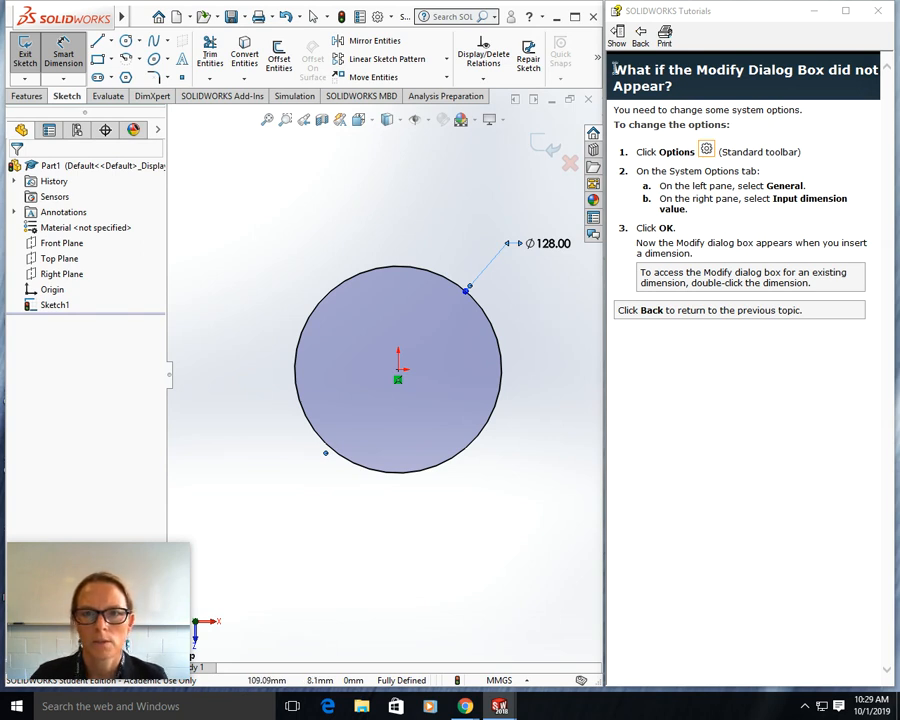
click(641, 37)
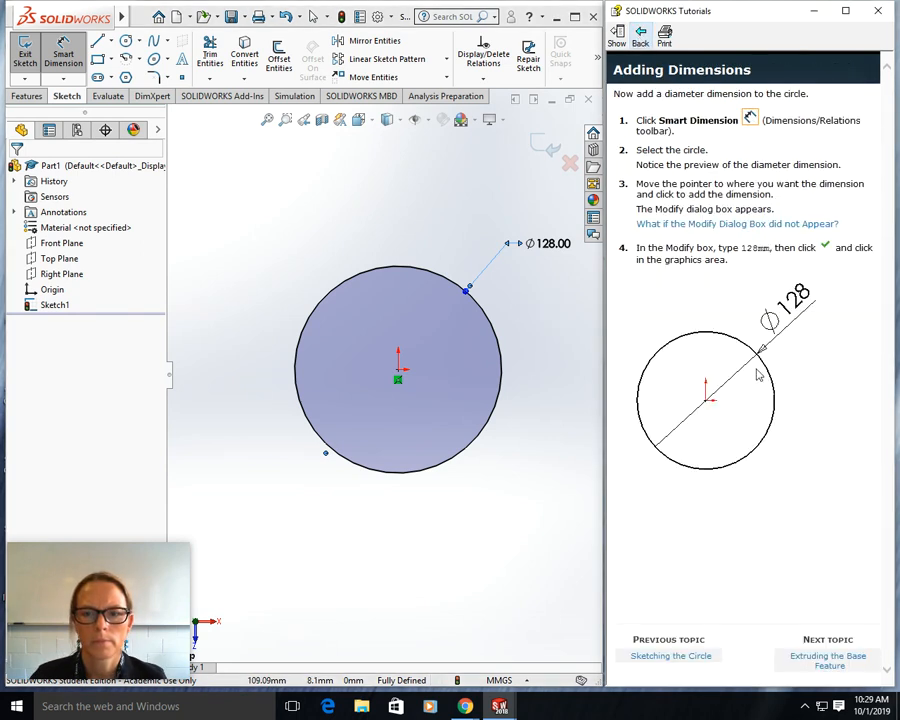
click(840, 664)
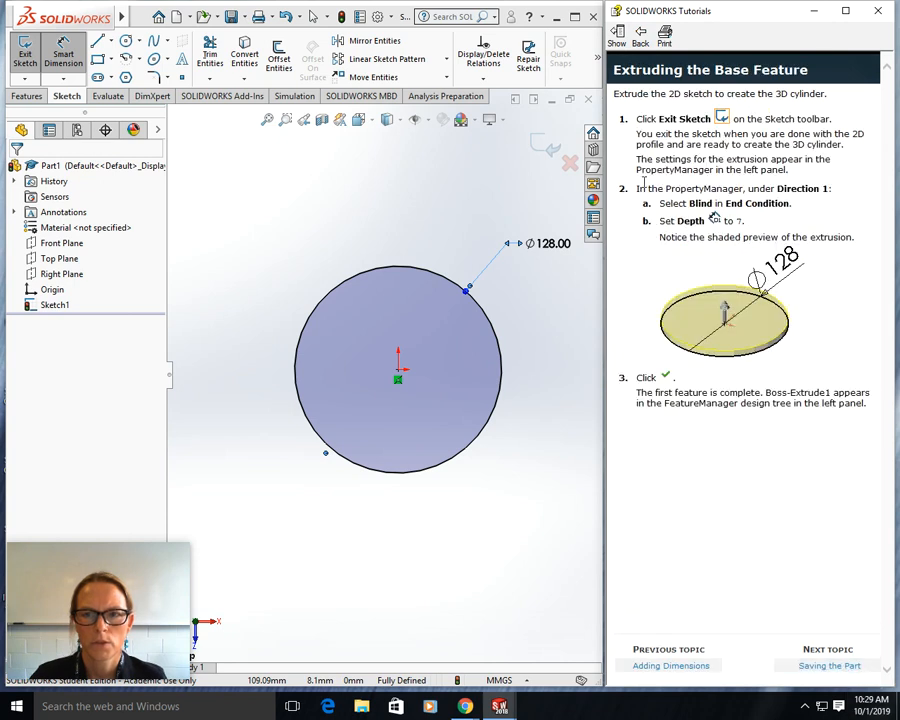
Step: Exit the circle sketch and extrude it as a blind boss with a depth of 7 mm
click(526, 181)
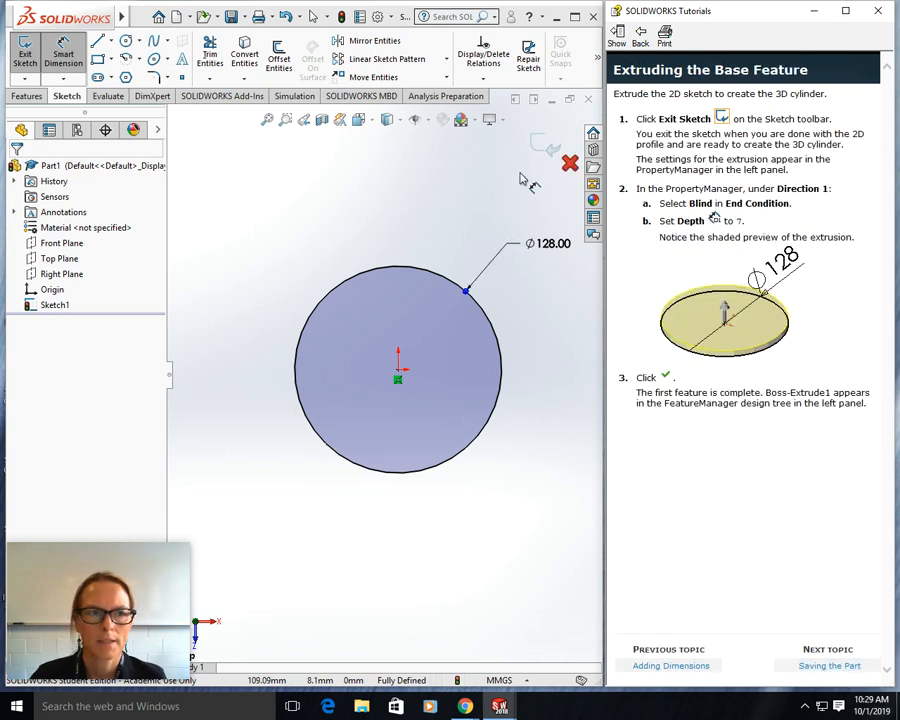
click(25, 55)
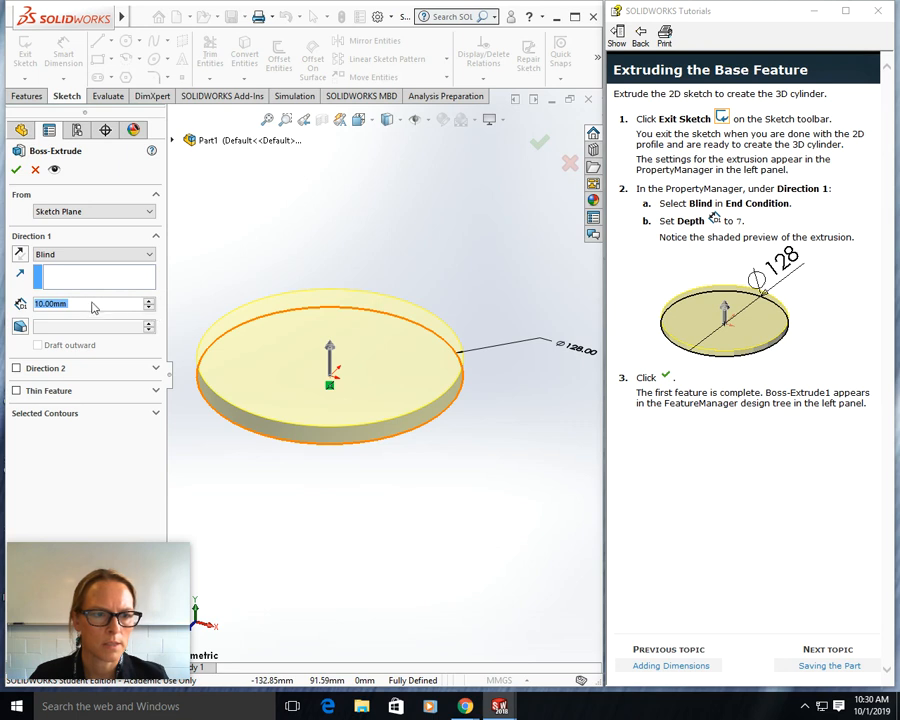
text(7)
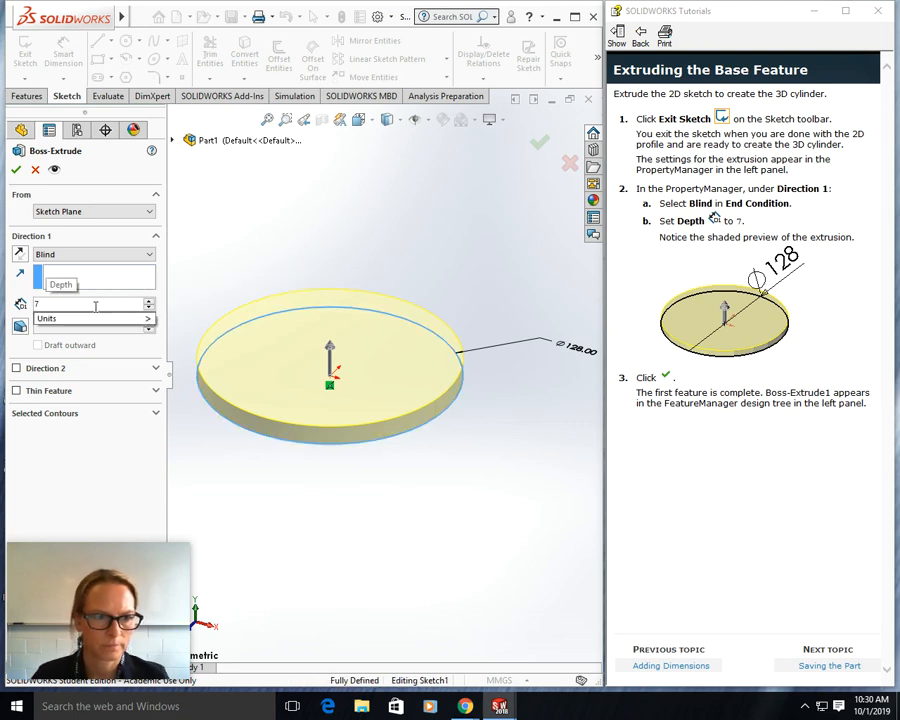
mouse_move(94, 322)
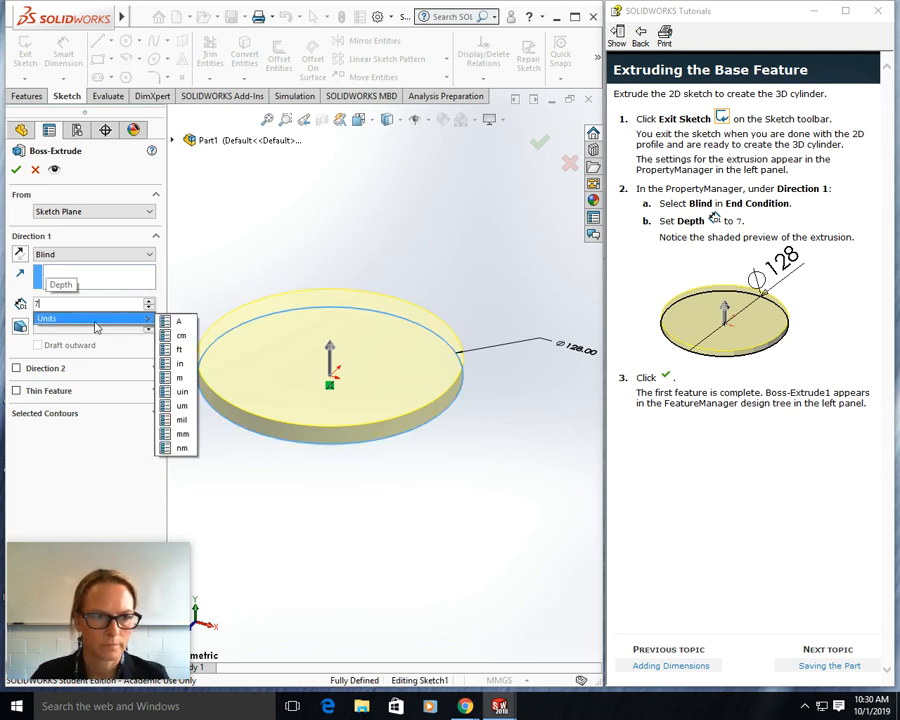
click(181, 433)
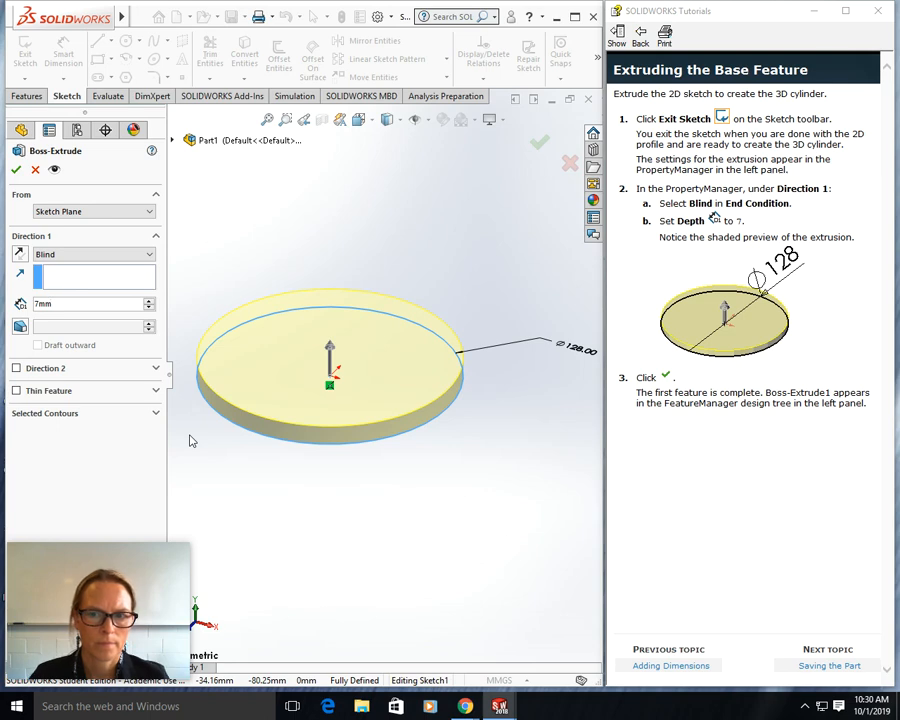
click(16, 171)
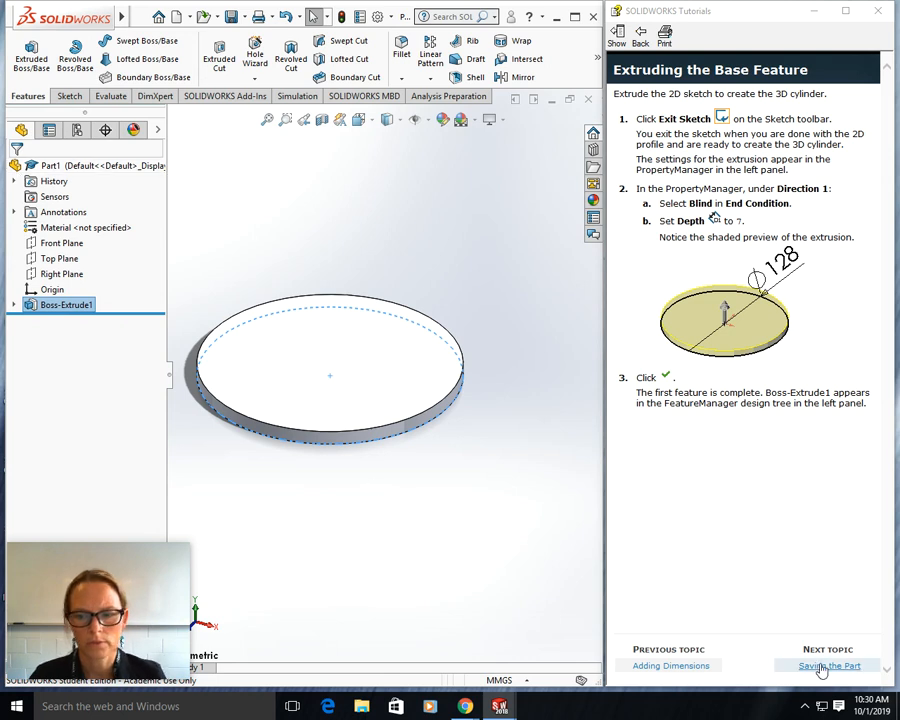
Step: Following the Saving the Part topic, save the part to the Desktop, naming it S1-1A, the surname and 10-1-19, separated by hyphens
click(828, 666)
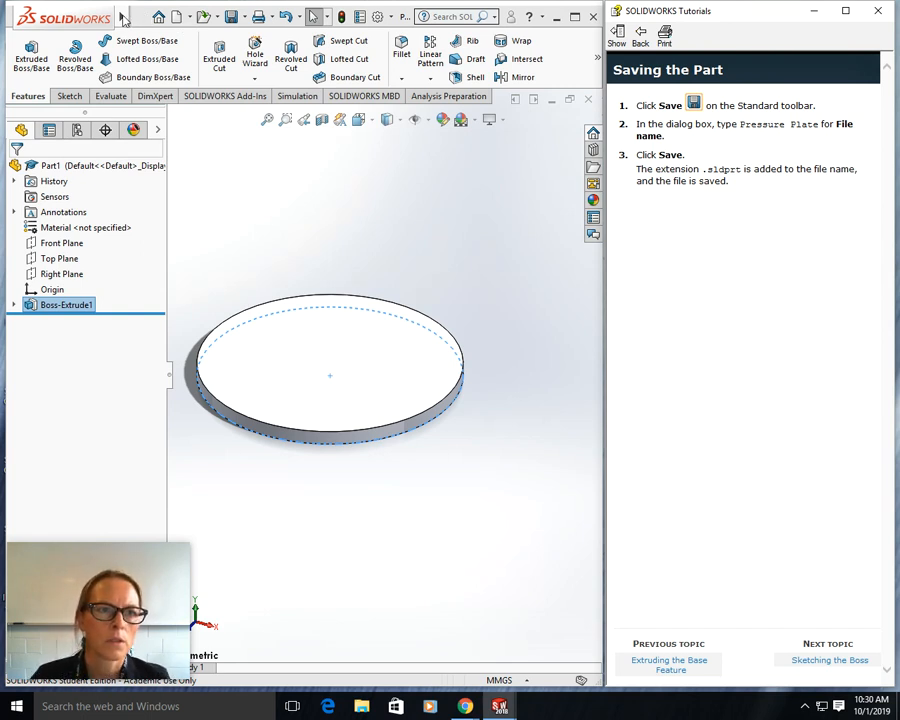
mouse_move(123, 18)
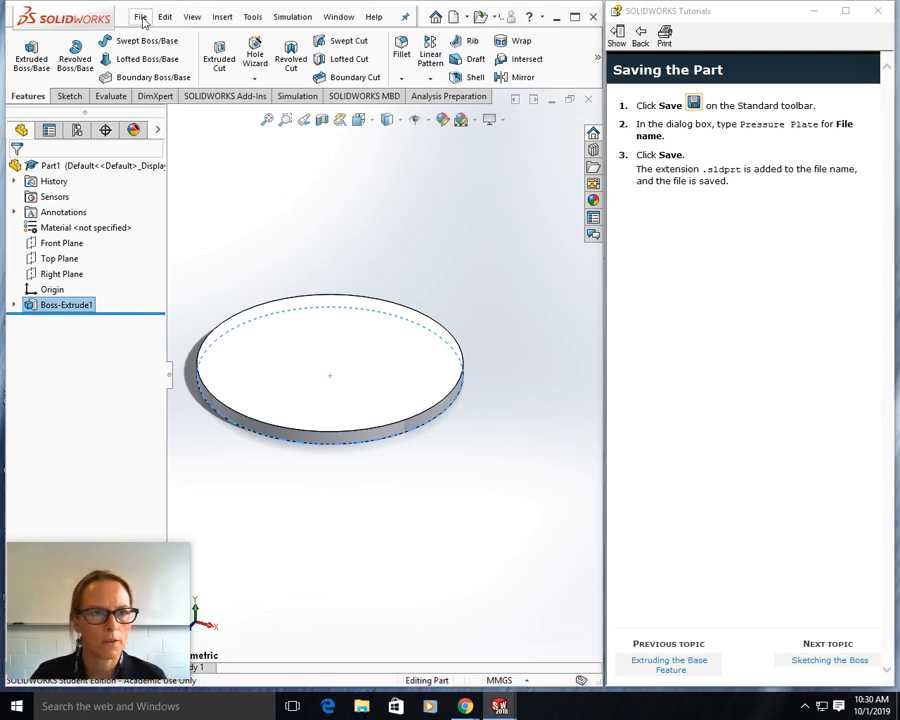
click(141, 18)
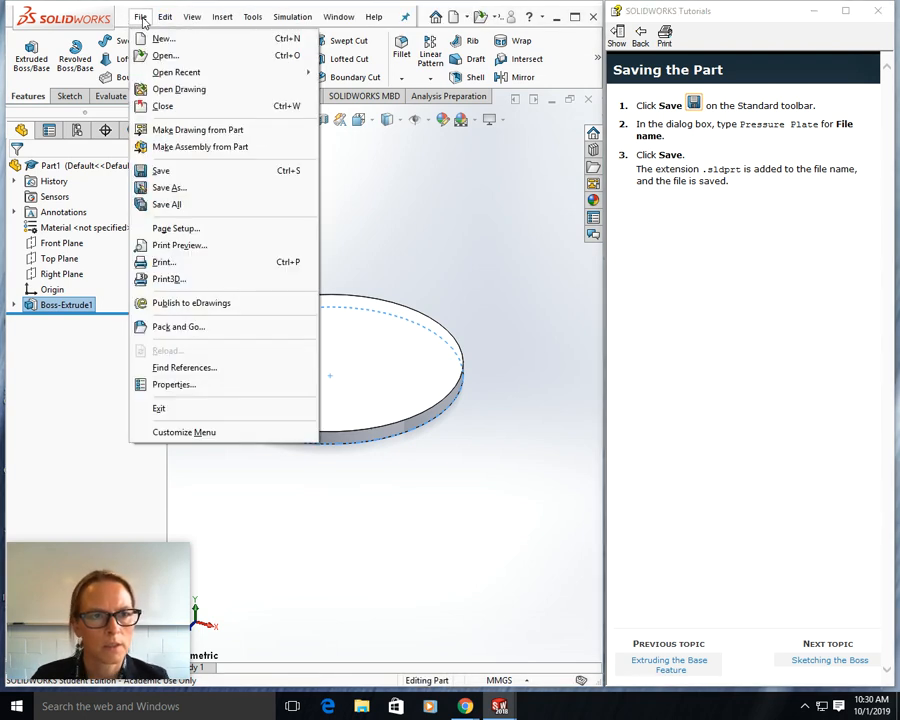
click(194, 192)
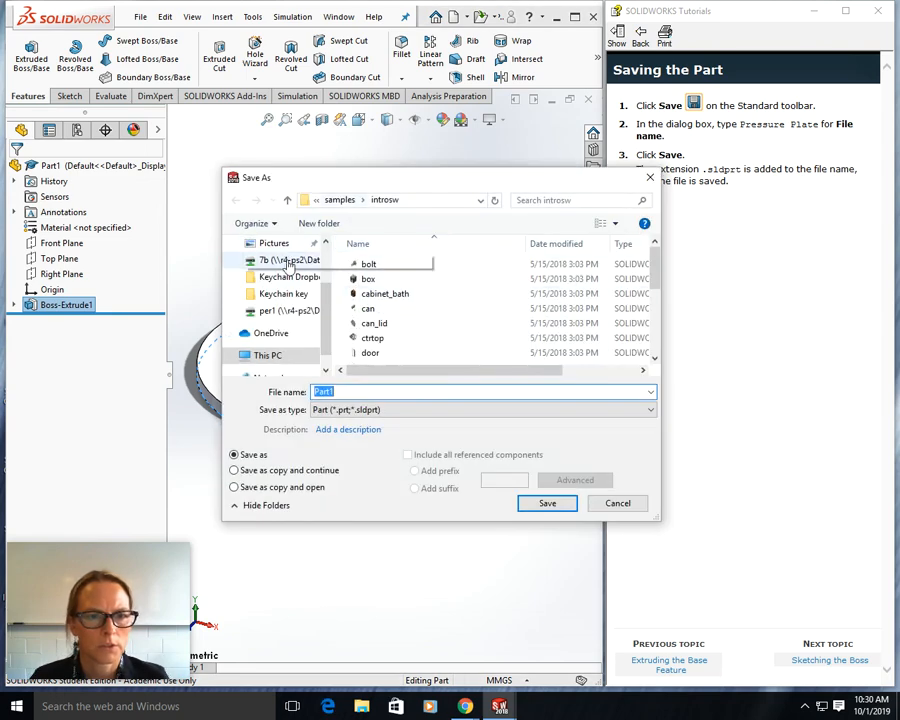
scroll(300, 300, up, 2)
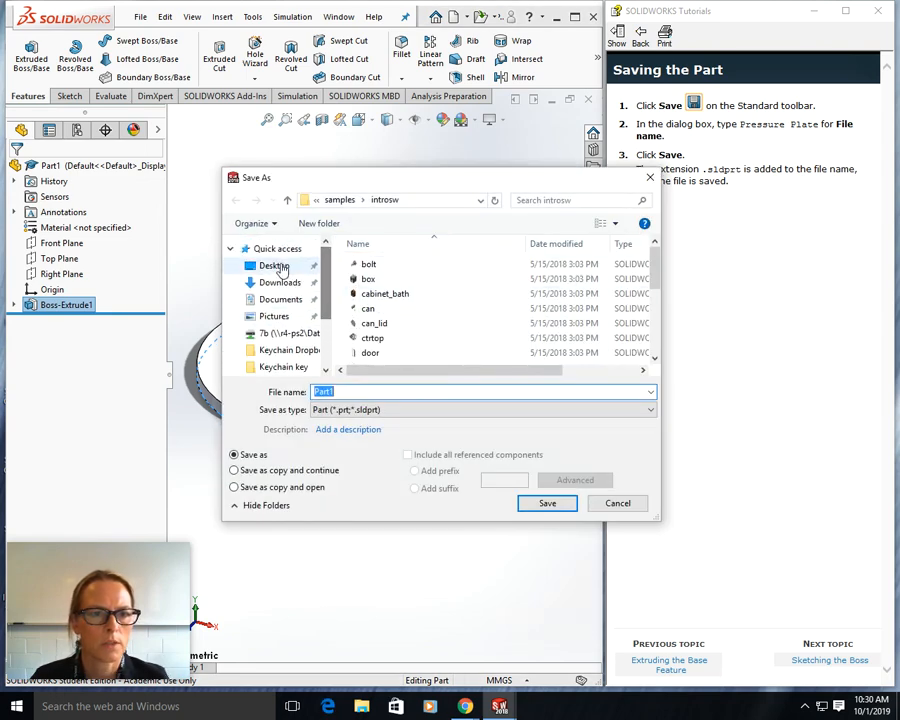
click(276, 265)
drag(382, 392, 283, 399)
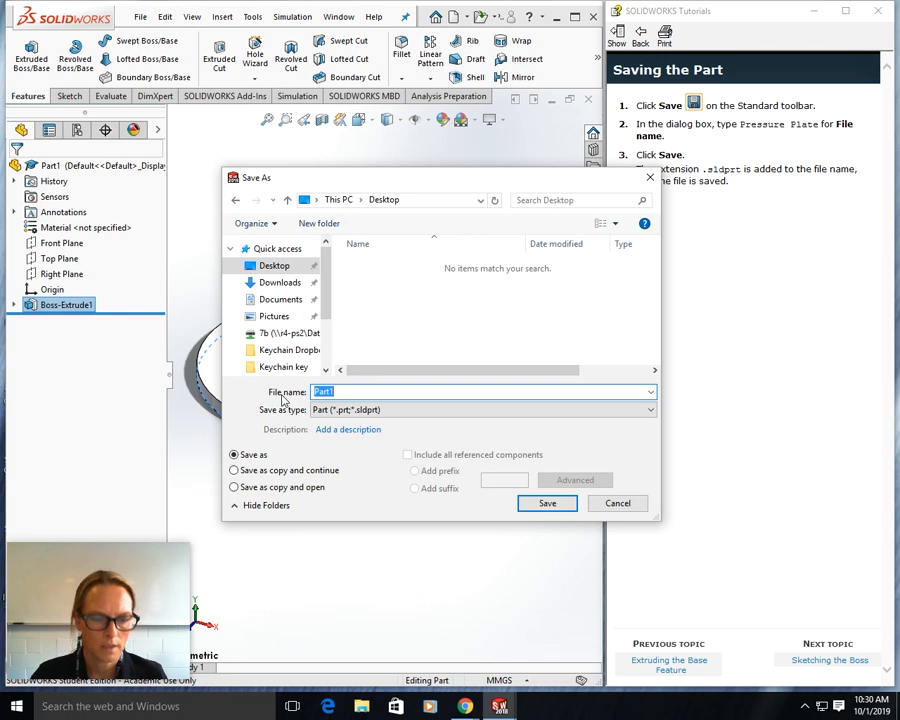
text(P)
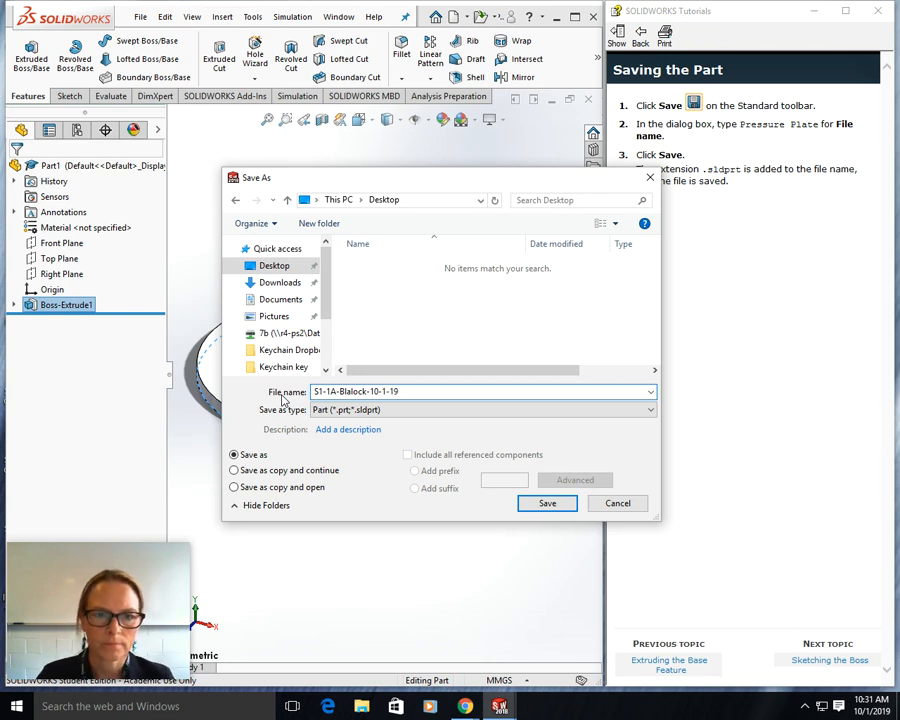
click(545, 502)
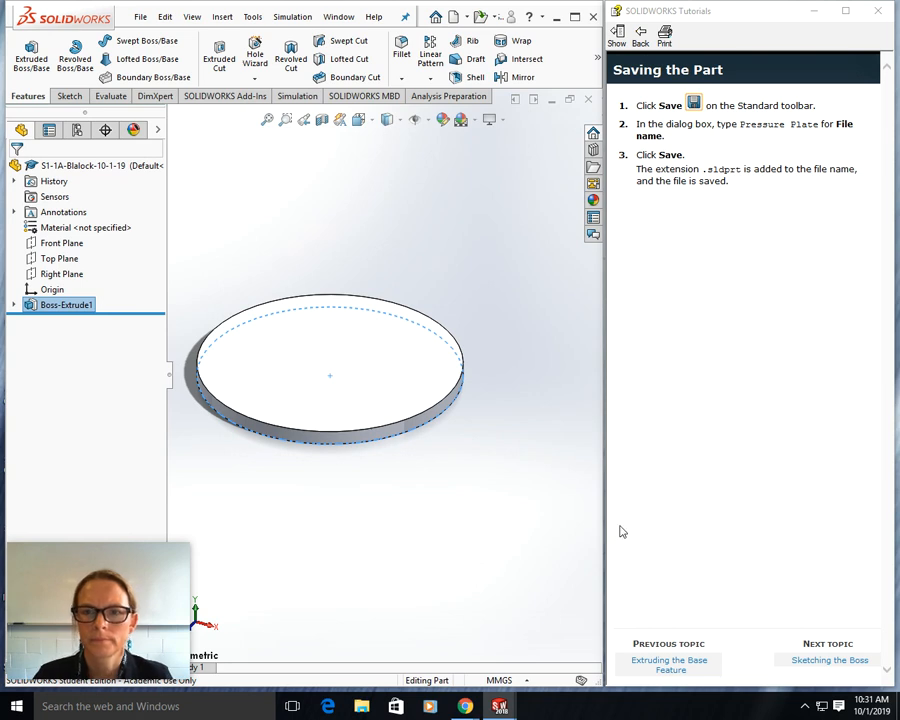
click(846, 663)
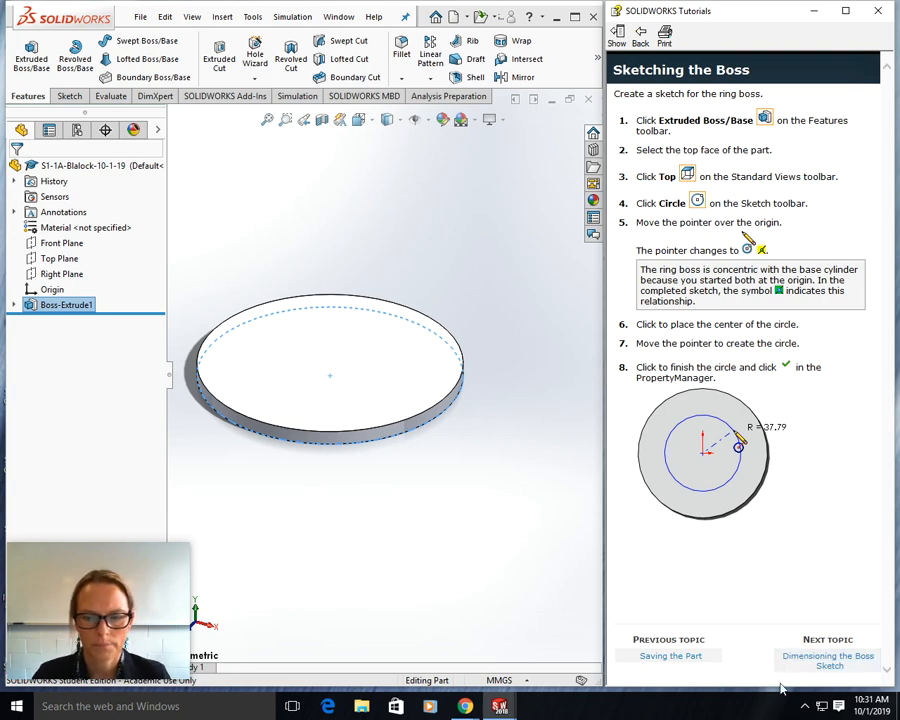
click(690, 657)
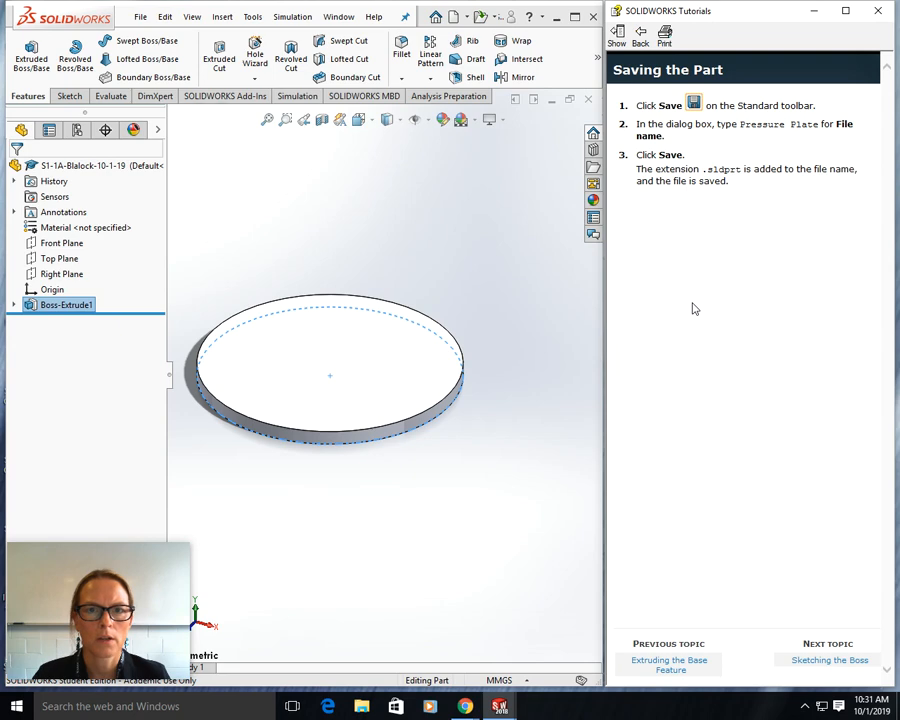
Step: Switch to the Chrome browser window, enlarge it, and open drive.google.com in a new tab
click(465, 708)
mouse_move(465, 708)
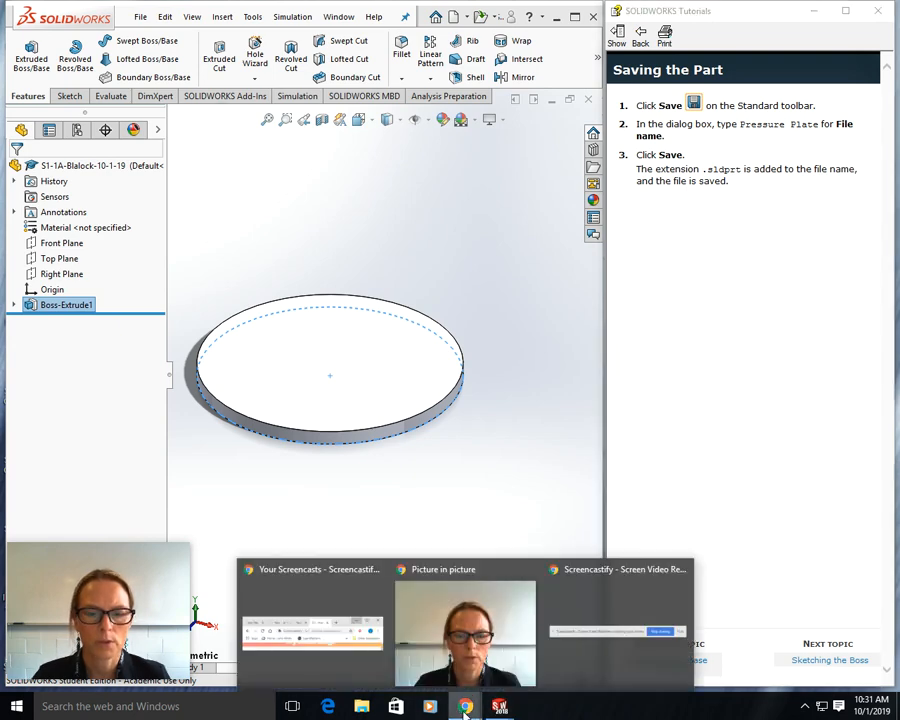
mouse_move(598, 572)
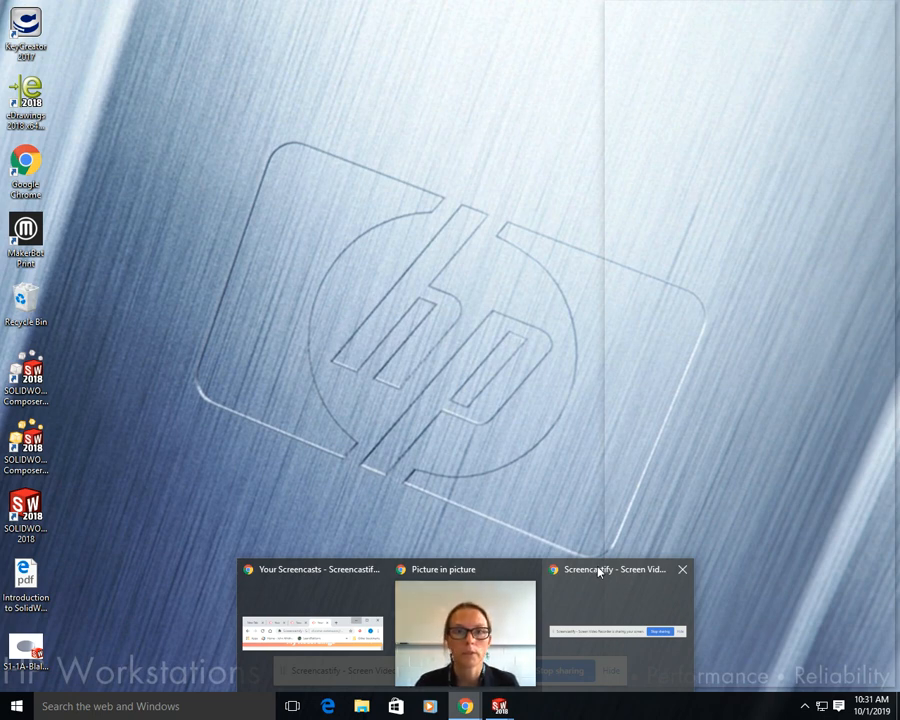
click(598, 572)
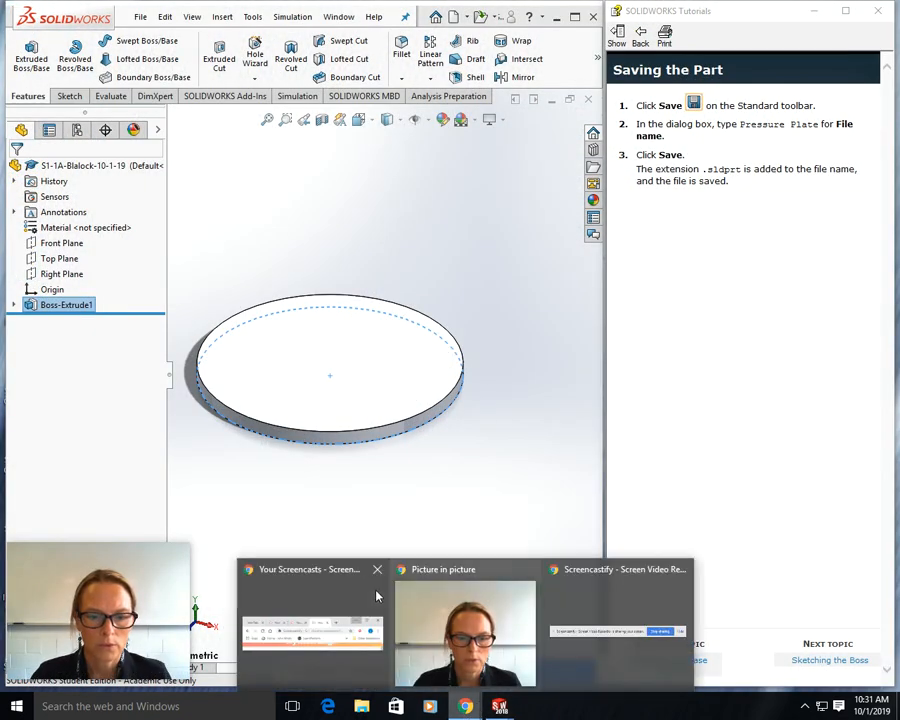
click(333, 568)
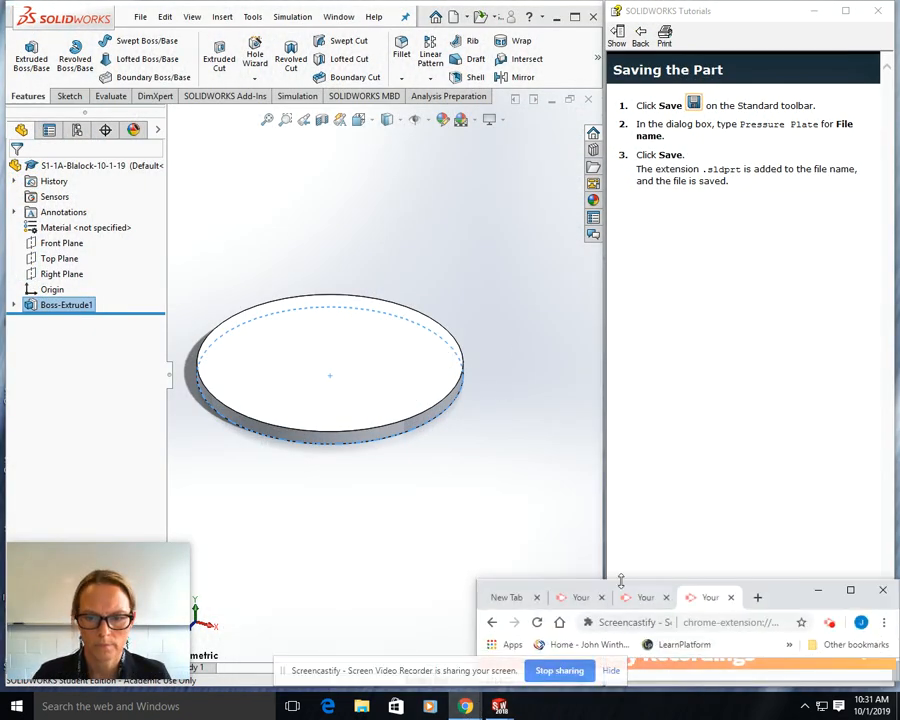
drag(477, 583, 145, 78)
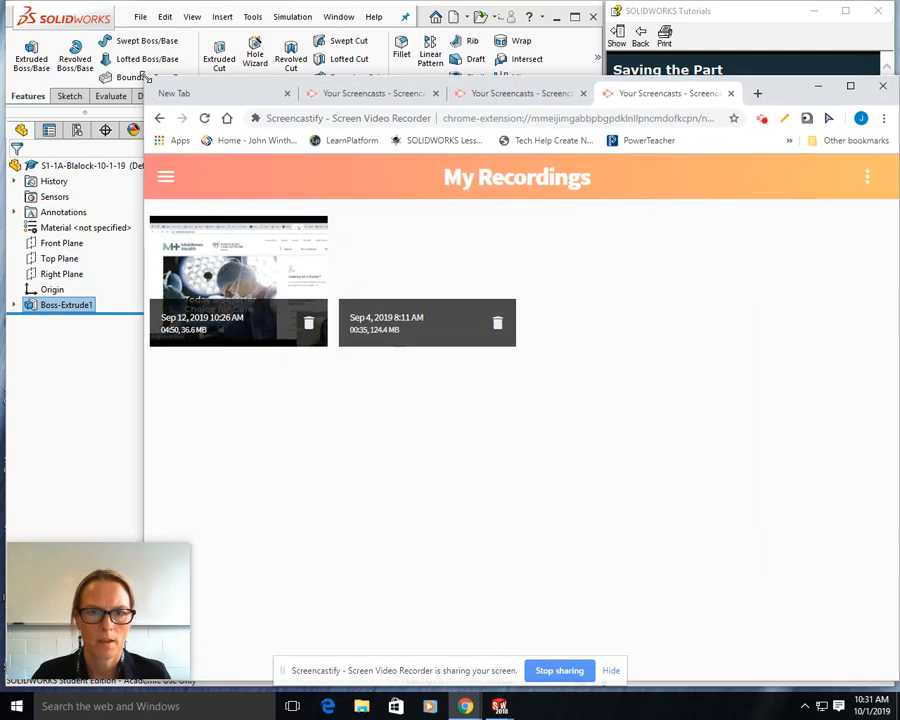
click(757, 94)
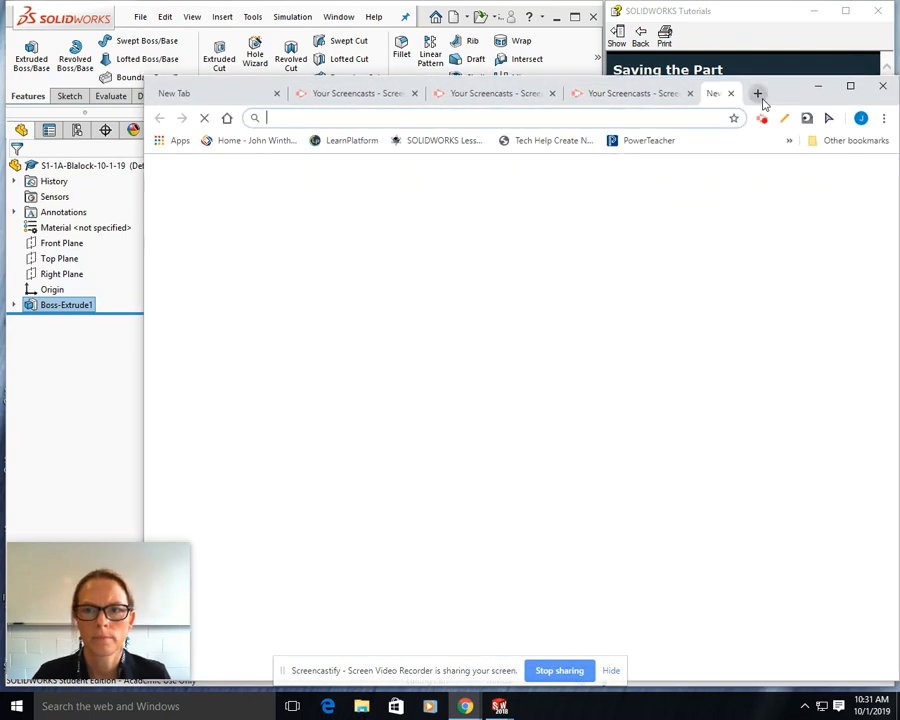
text(dri)
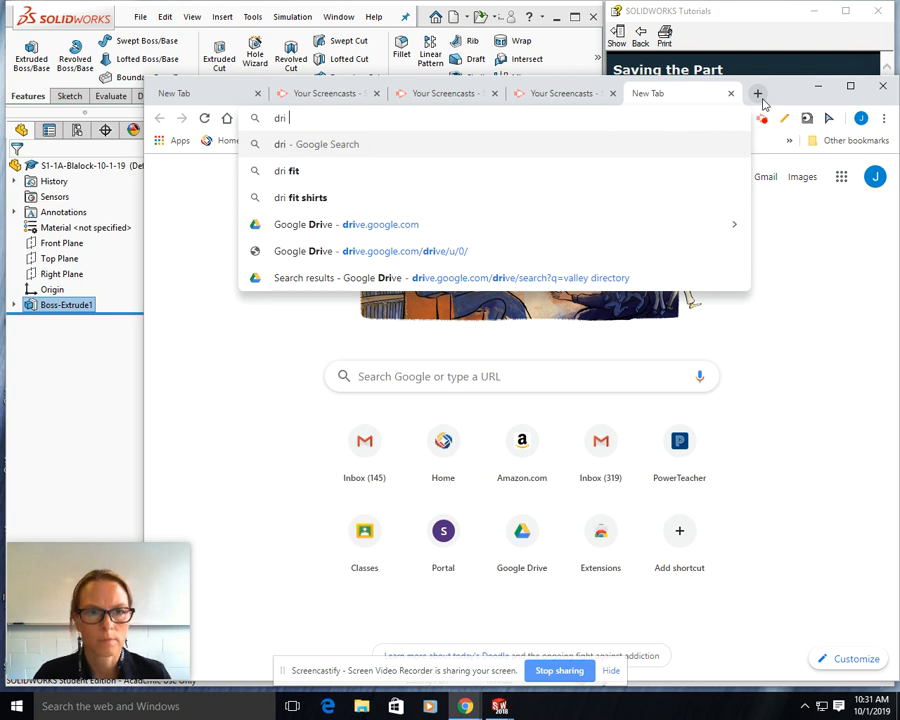
text(ve.google.com)
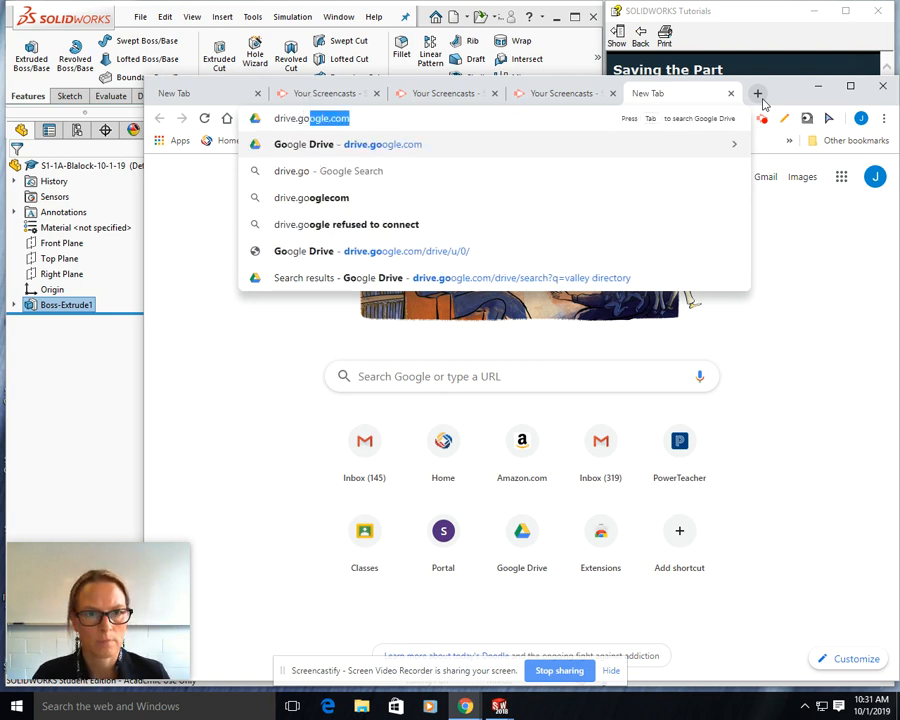
key(Return)
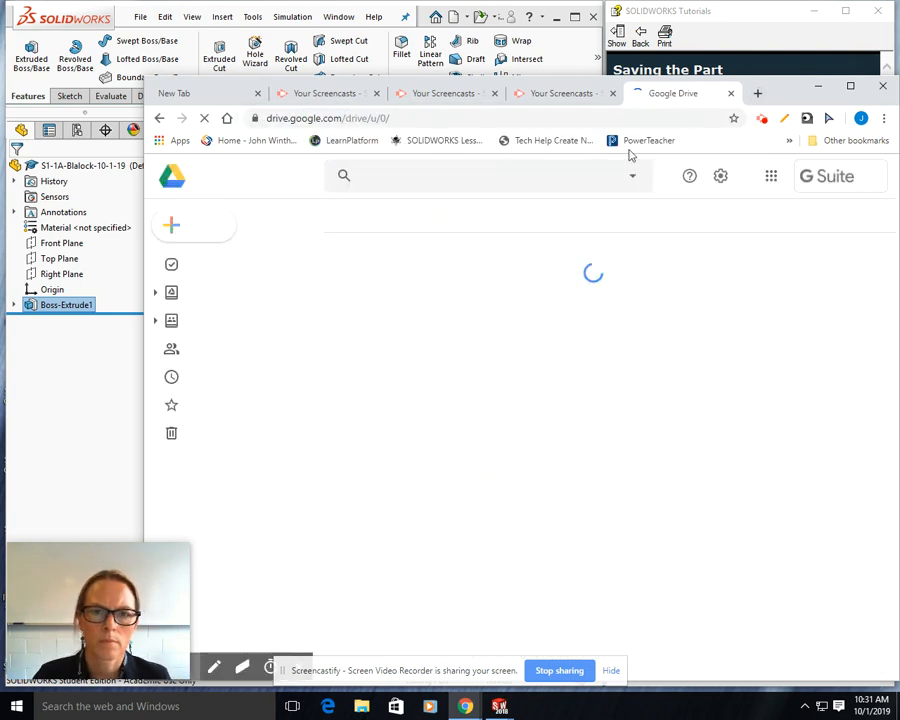
Step: Close the My Drive activity details and open the 1A Exploratory folder inside the Classroom folder
click(771, 177)
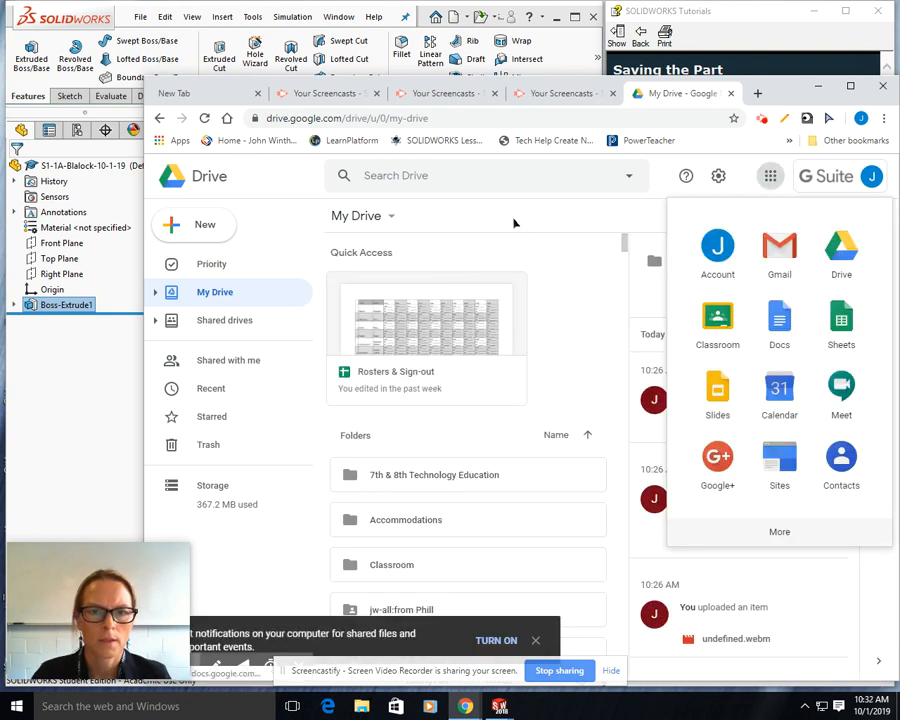
click(422, 175)
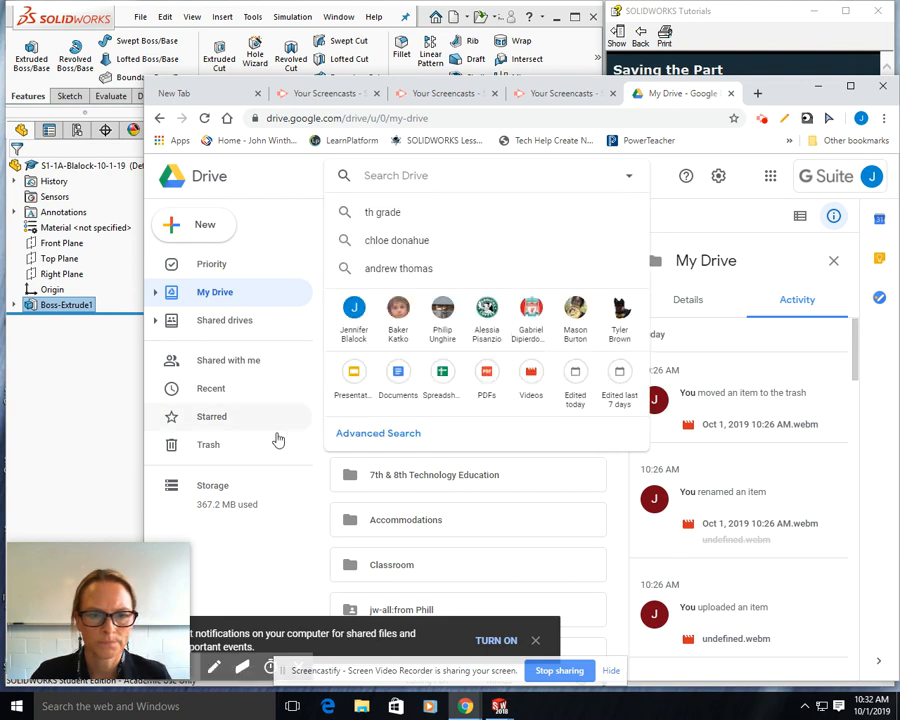
click(291, 573)
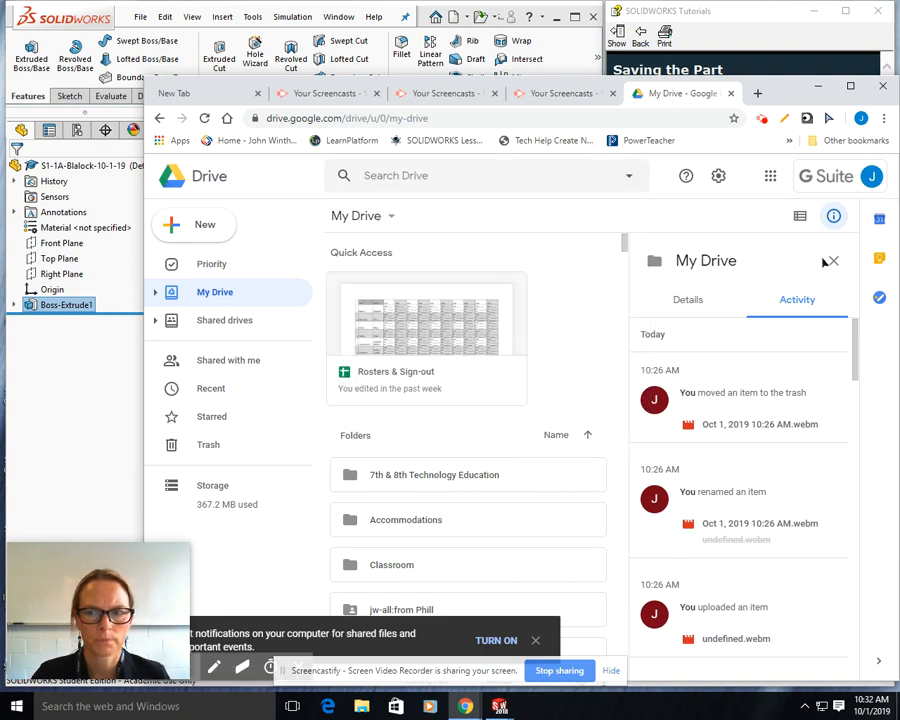
click(830, 259)
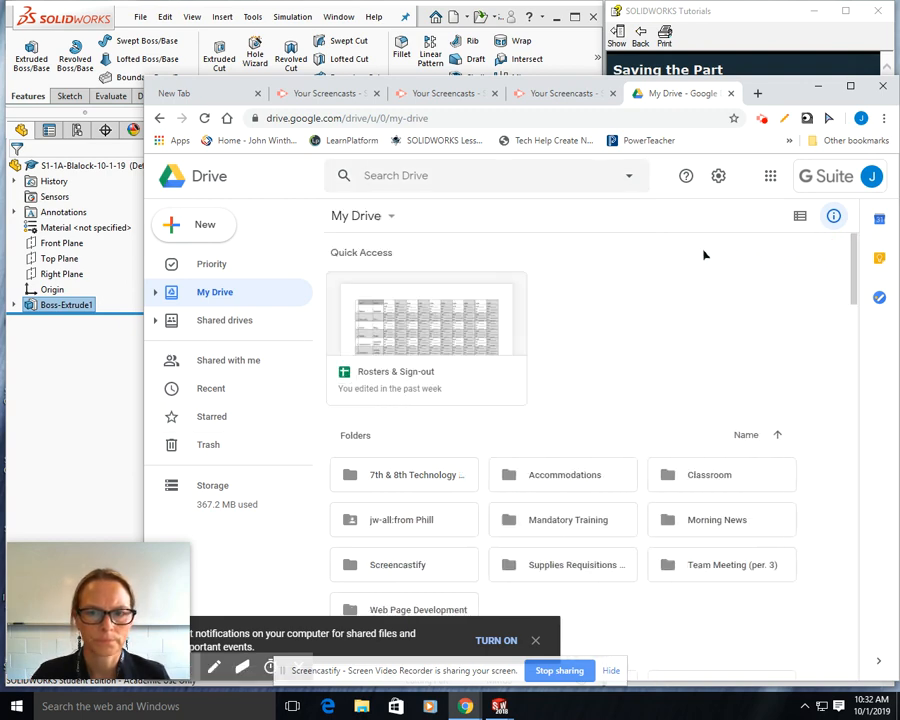
double_click(716, 478)
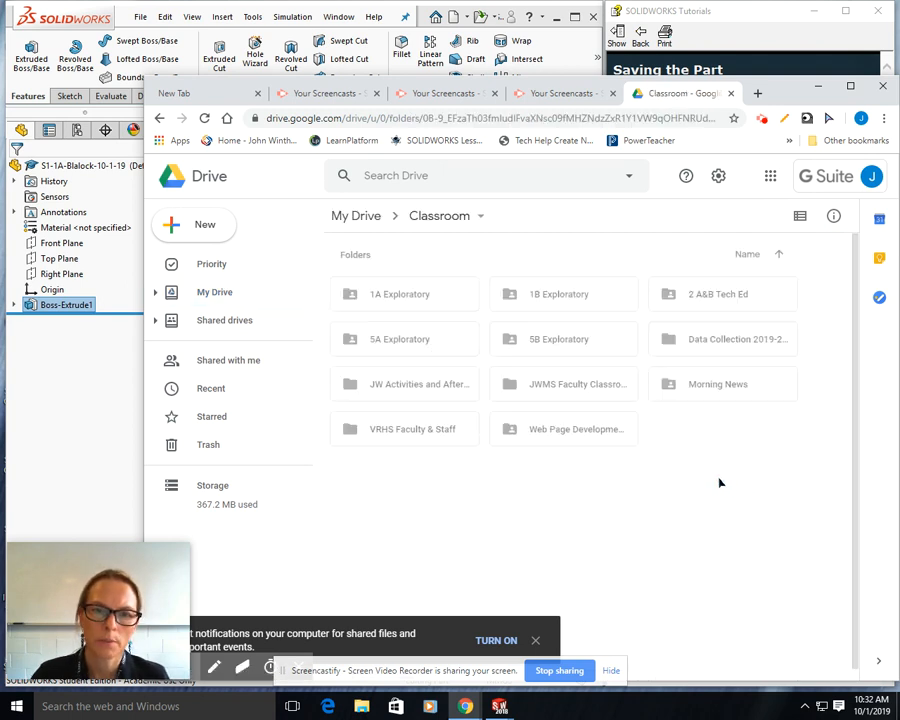
double_click(400, 299)
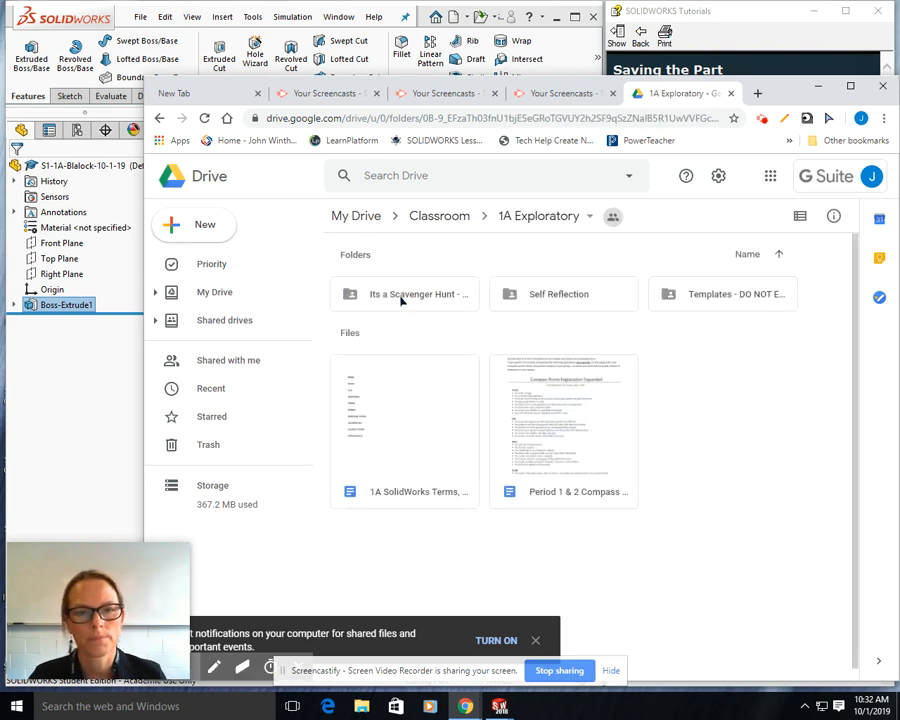
Step: Upload the saved S1-1A part file from the Desktop to the 1A Exploratory folder and dismiss the upload notice
click(199, 226)
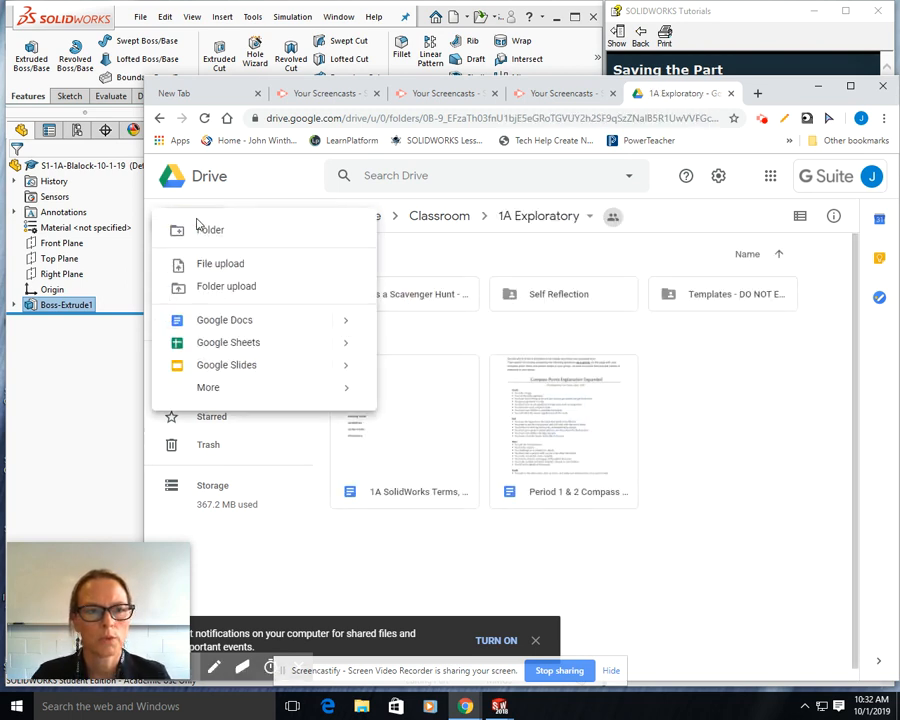
click(201, 268)
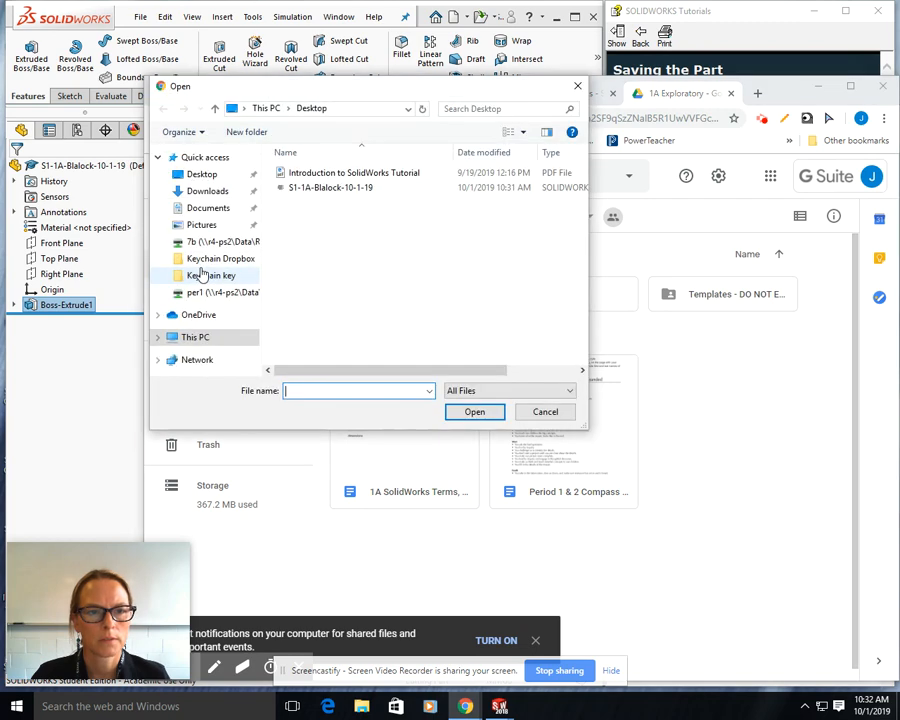
click(201, 175)
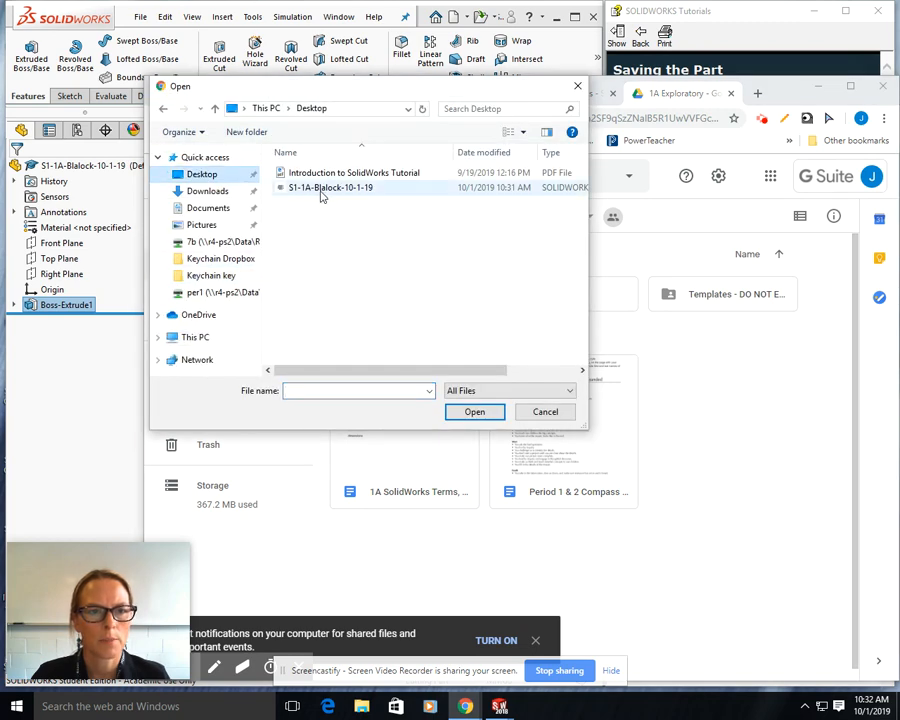
click(321, 188)
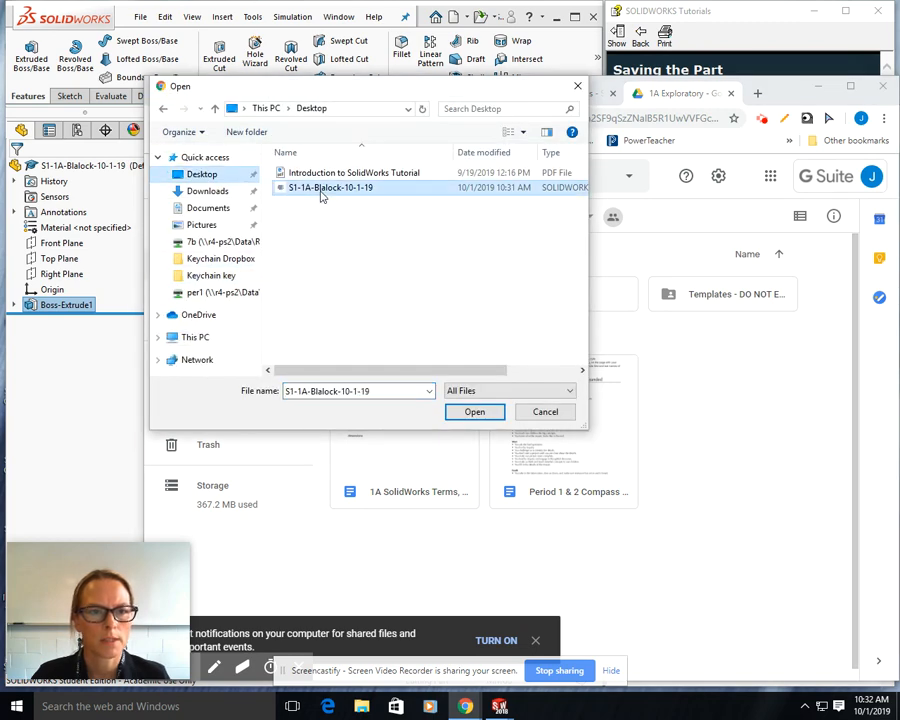
click(474, 412)
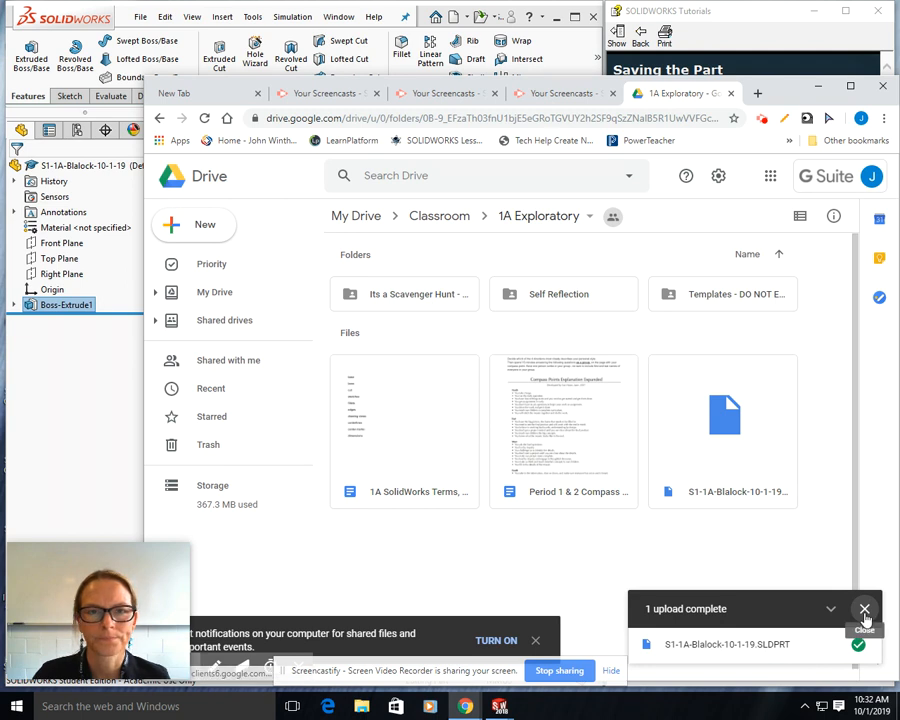
click(865, 610)
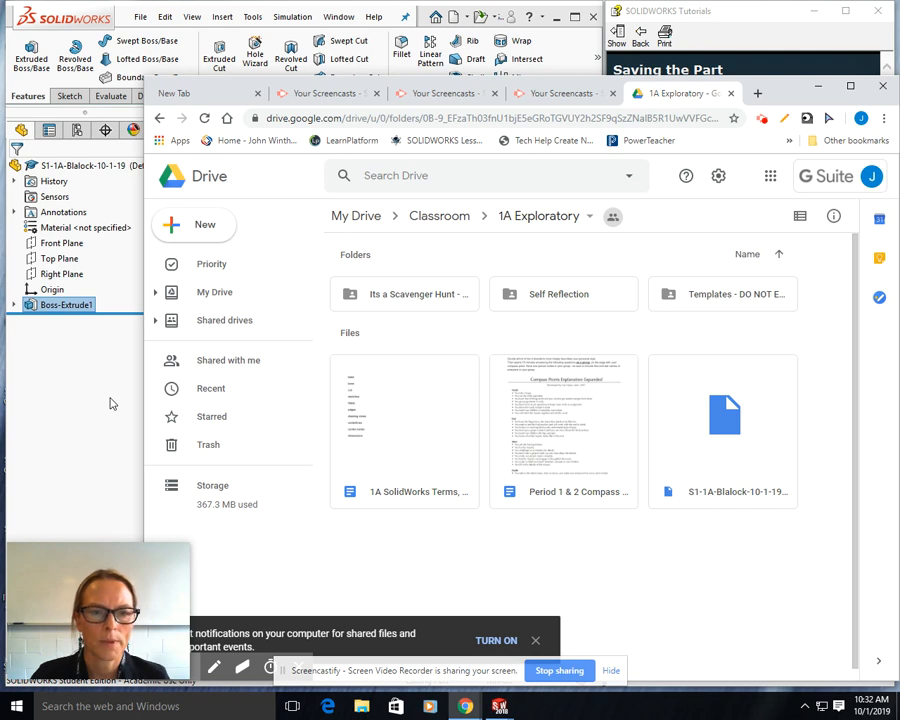
Step: Show the available actions for the uploaded part file in the 1A Exploratory folder
right_click(727, 414)
mouse_move(583, 364)
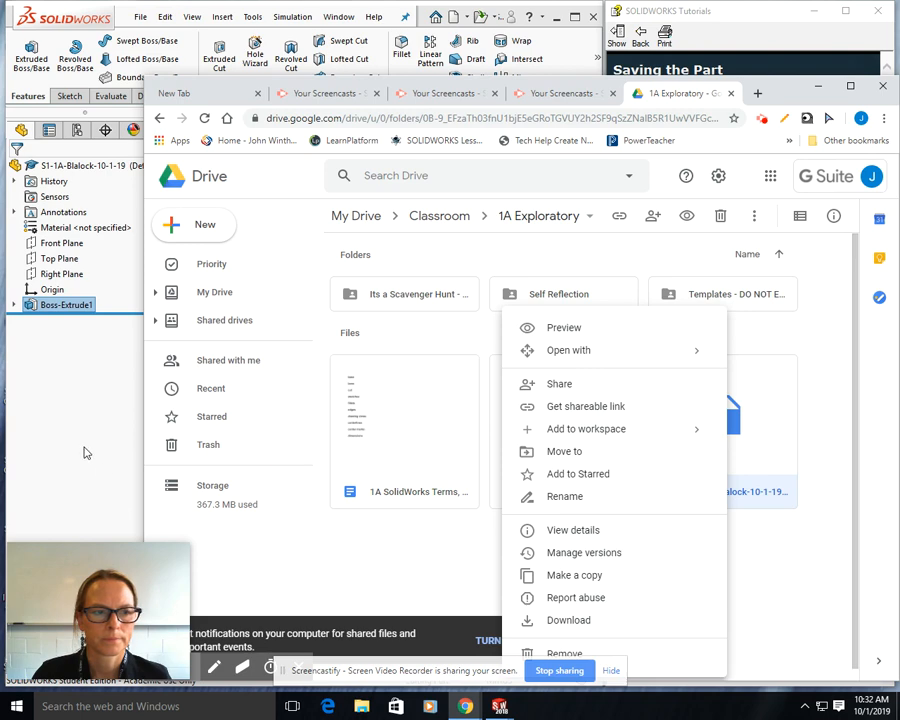
Step: Switch to SOLIDWORKS and open the S1-1A part file dated 10-1-19 from the Desktop
click(97, 319)
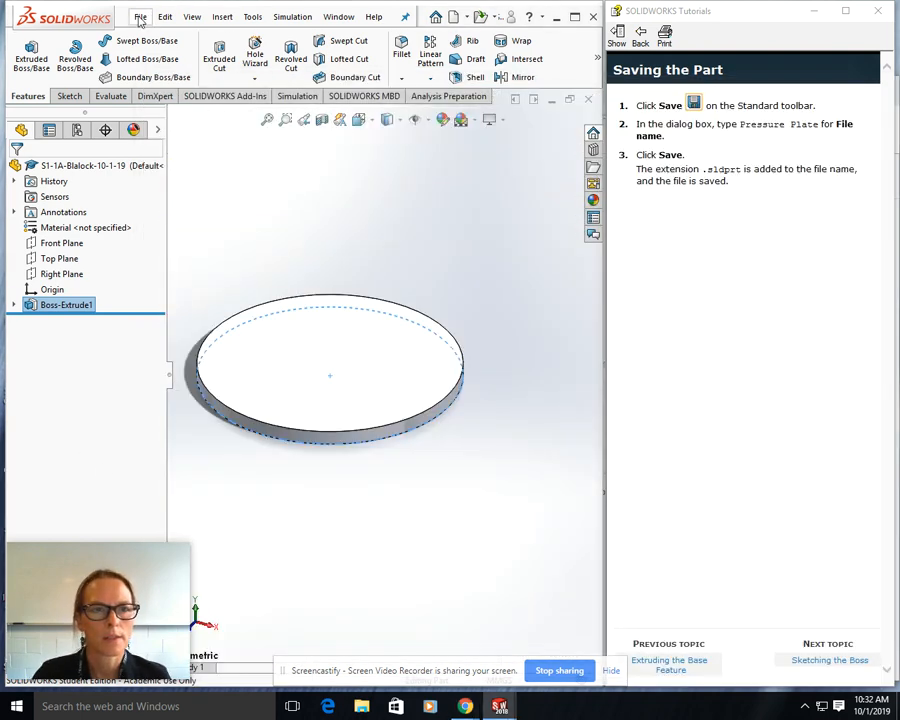
click(141, 19)
click(162, 56)
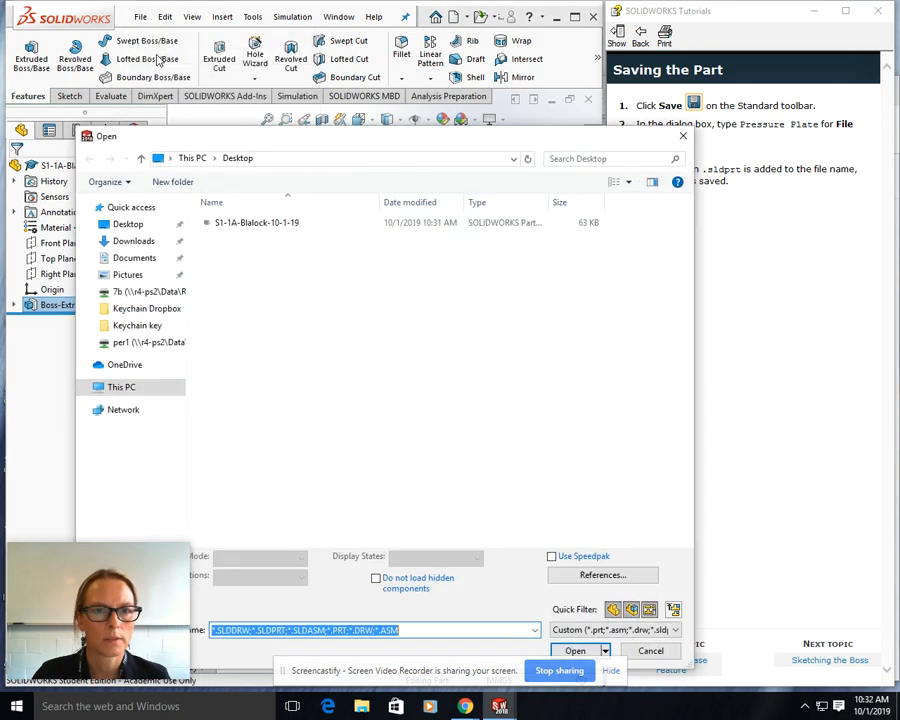
click(240, 223)
click(577, 643)
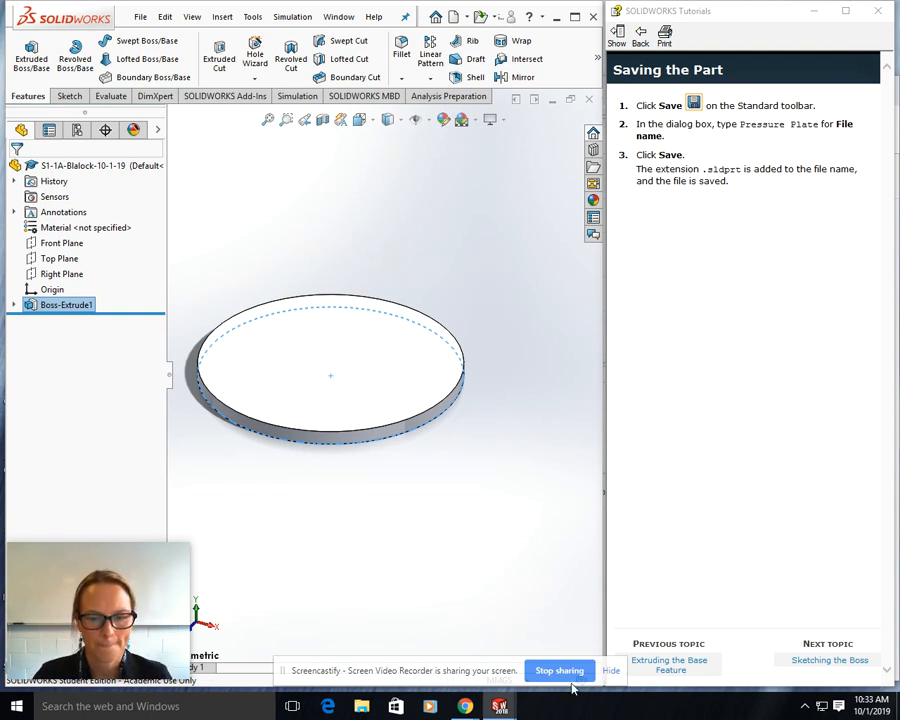
mouse_move(468, 712)
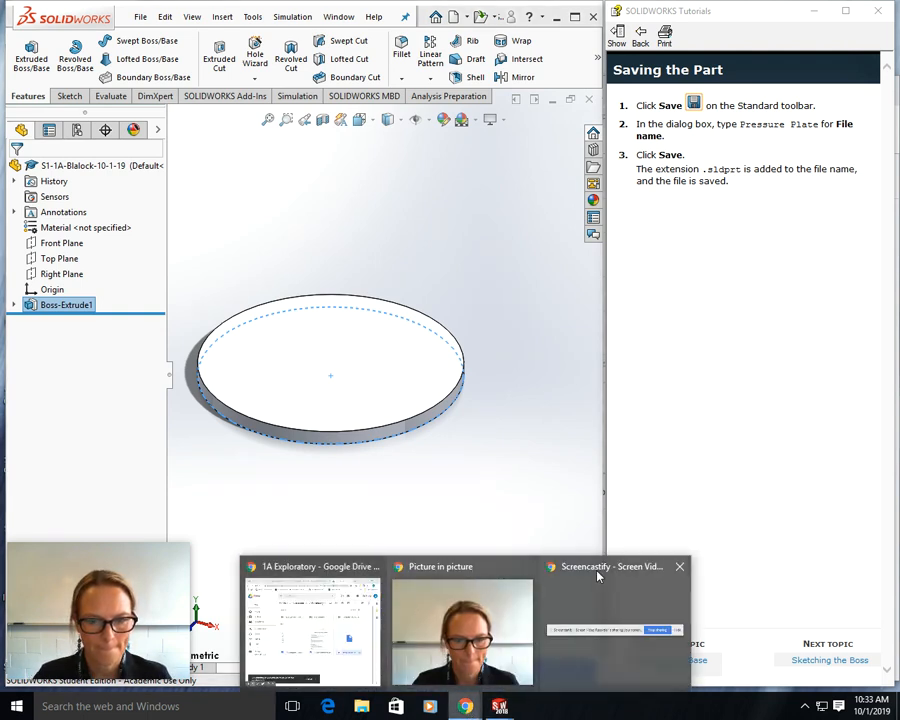
click(628, 605)
mouse_move(466, 706)
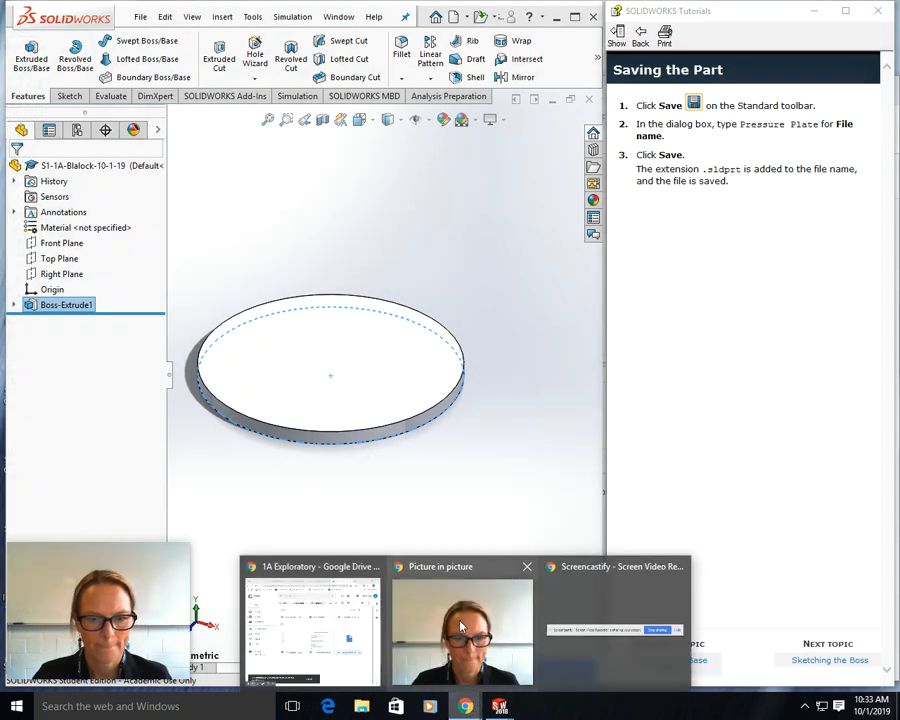
click(335, 577)
click(570, 95)
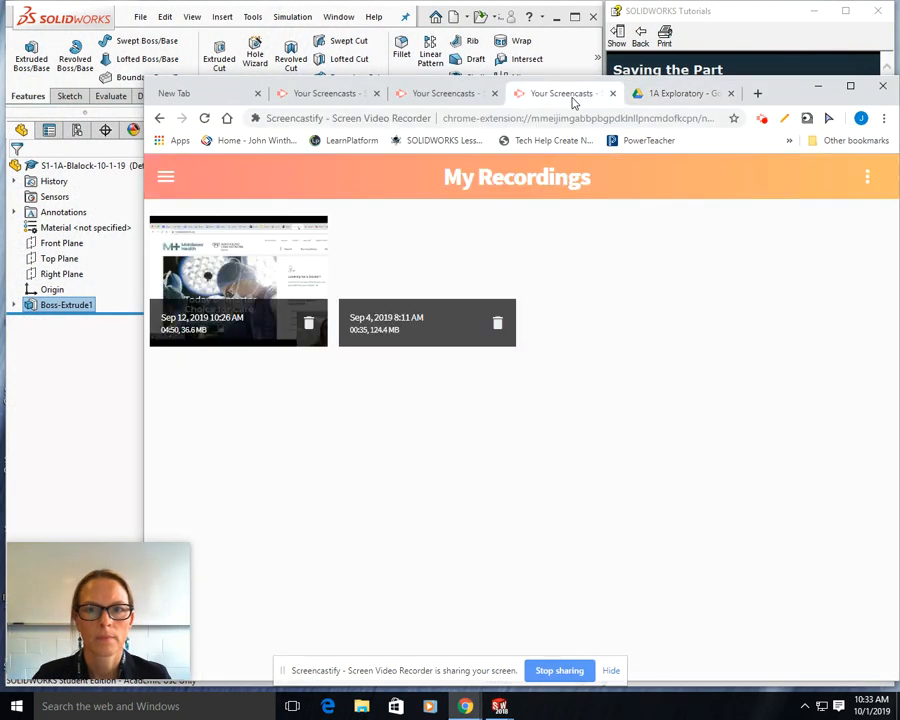